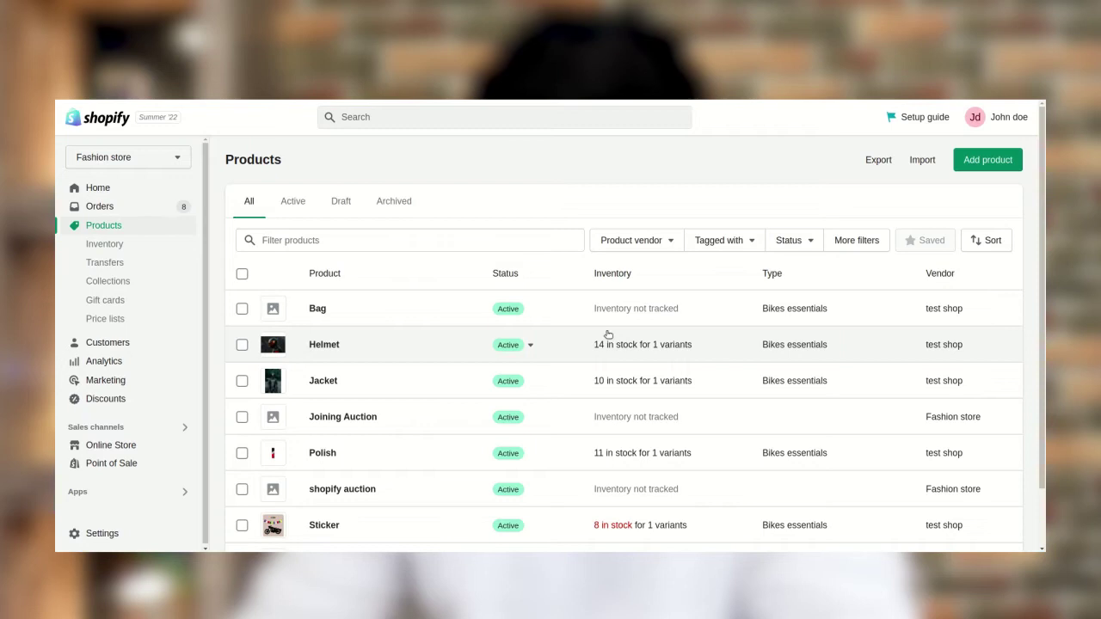
# Switch to the Webkul multi-vendor app from the Shopify store admin and check the Shipping add-on among the feature apps
pyautogui.click(146, 495)
pyautogui.click(410, 170)
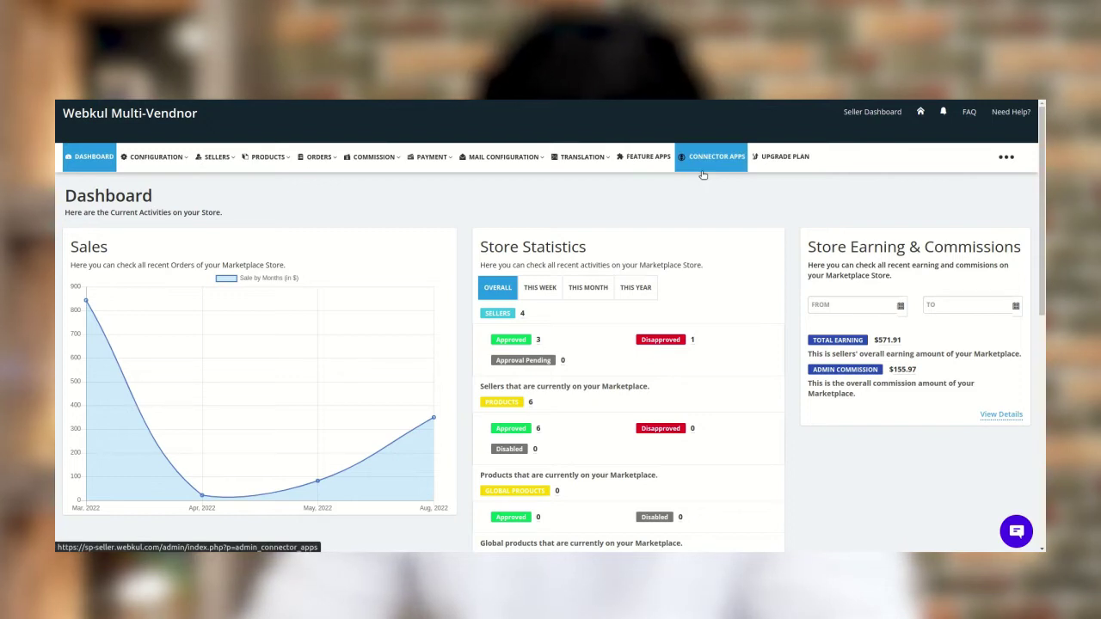
pyautogui.click(645, 160)
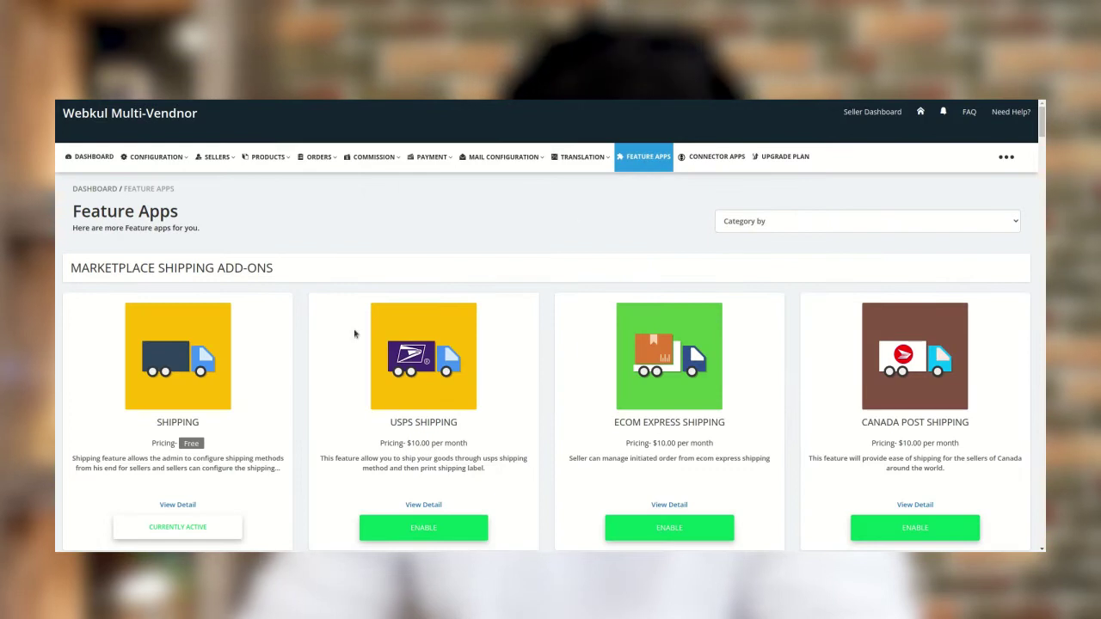
pyautogui.scroll(-1, 271, 319)
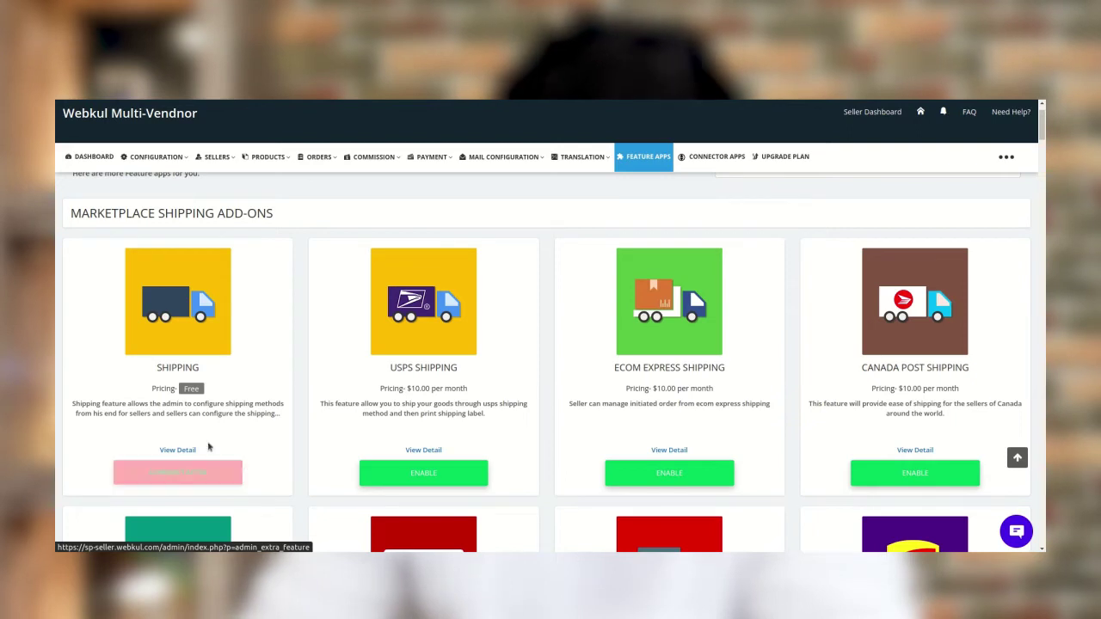
pyautogui.scroll(1, 233, 439)
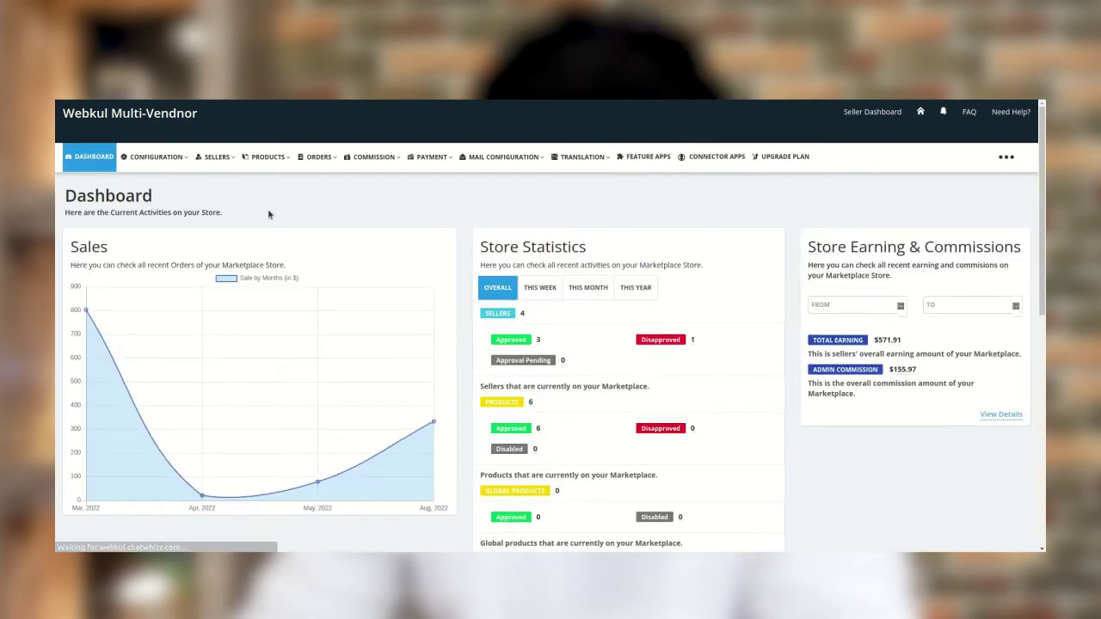
# Open the Marketplace Shipping Configuration page of the multi-vendor app
pyautogui.moveTo(174, 165)
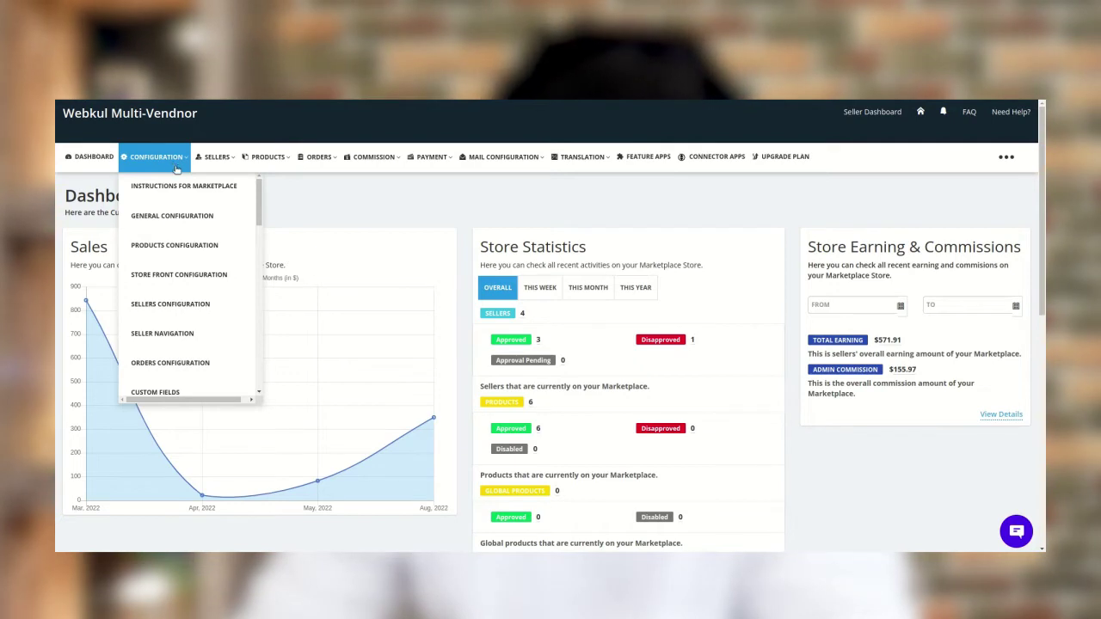
pyautogui.scroll(-2, 194, 303)
pyautogui.scroll(-3, 193, 304)
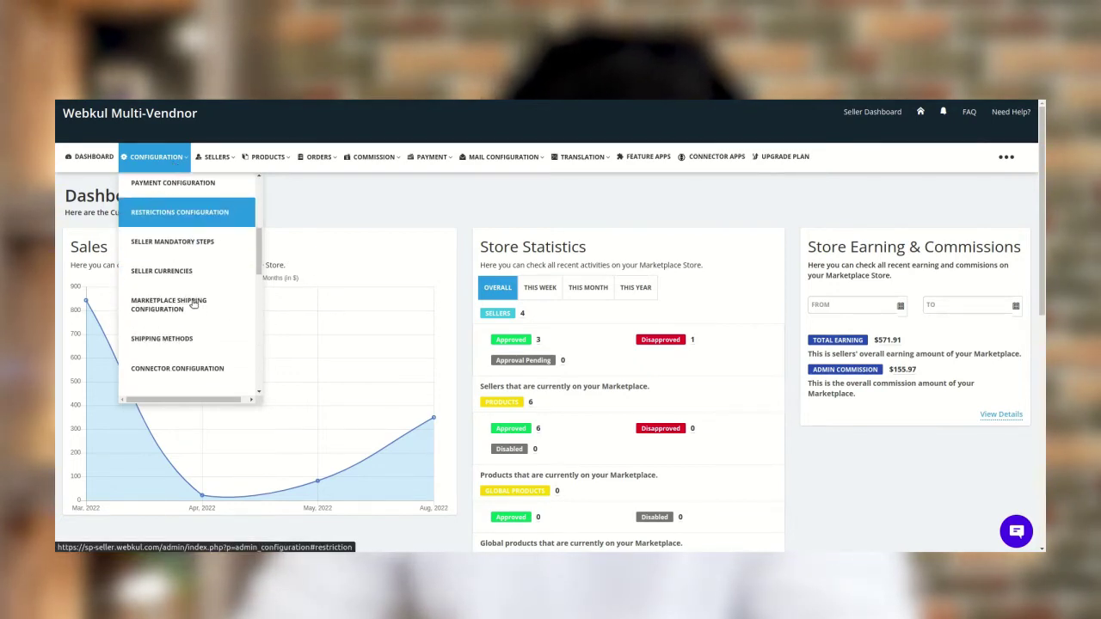
pyautogui.click(193, 297)
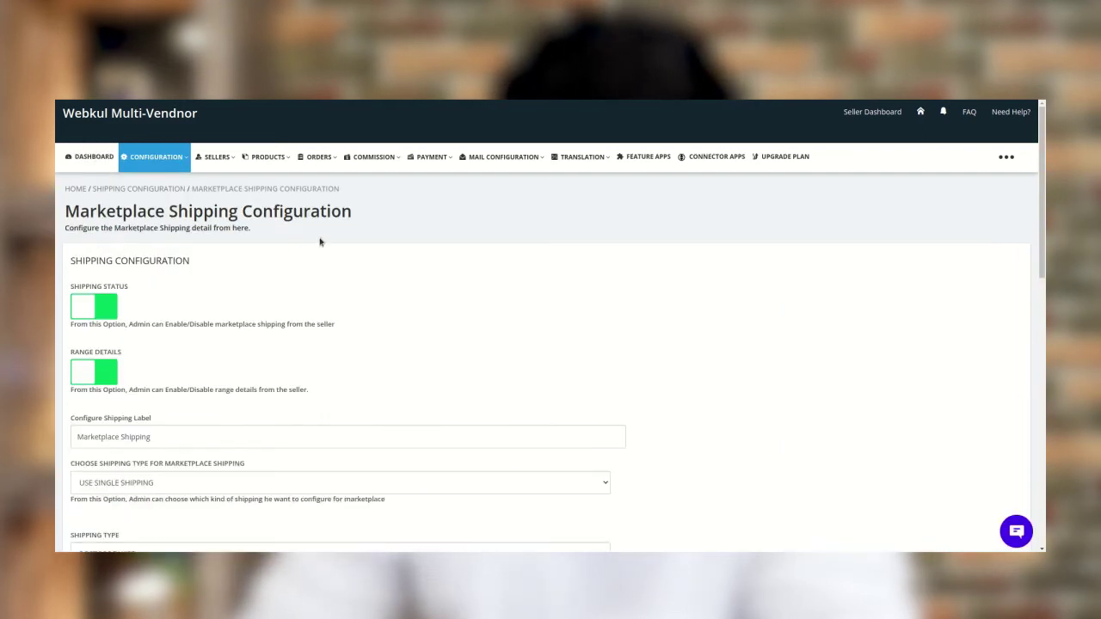
# Set the marketplace shipping type to Postcode Wise
pyautogui.scroll(-1, 442, 297)
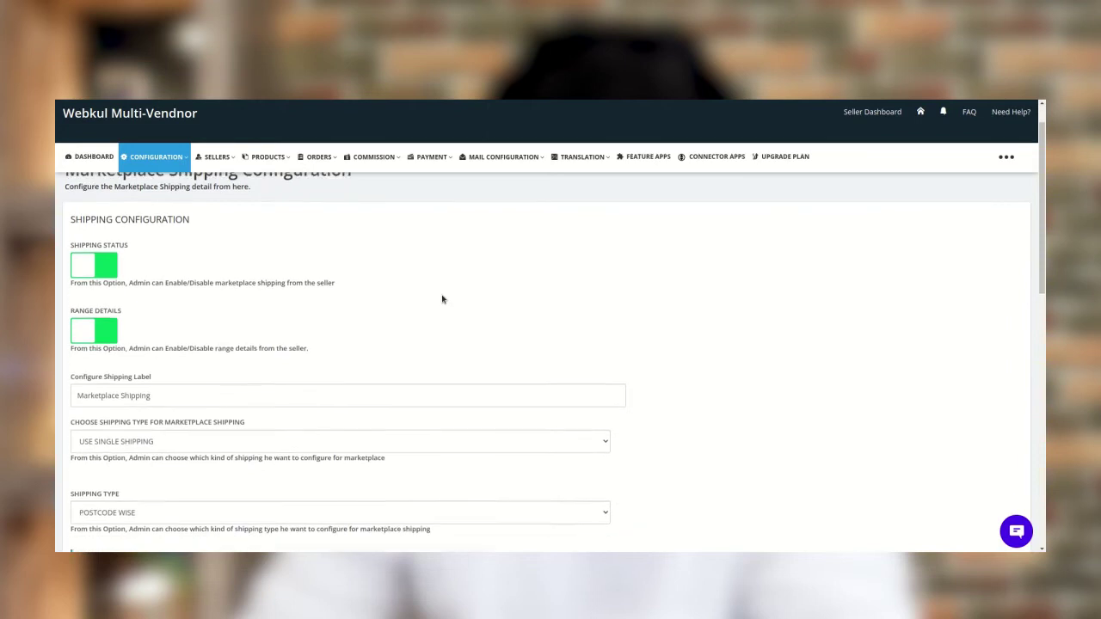
pyautogui.scroll(-2, 442, 292)
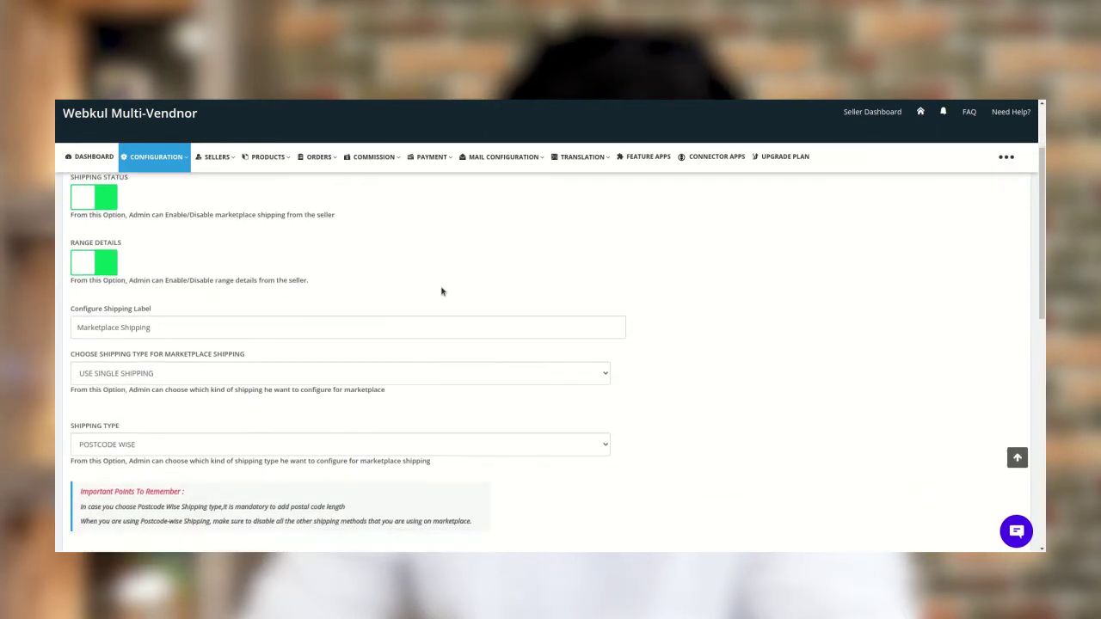
pyautogui.scroll(-1, 439, 293)
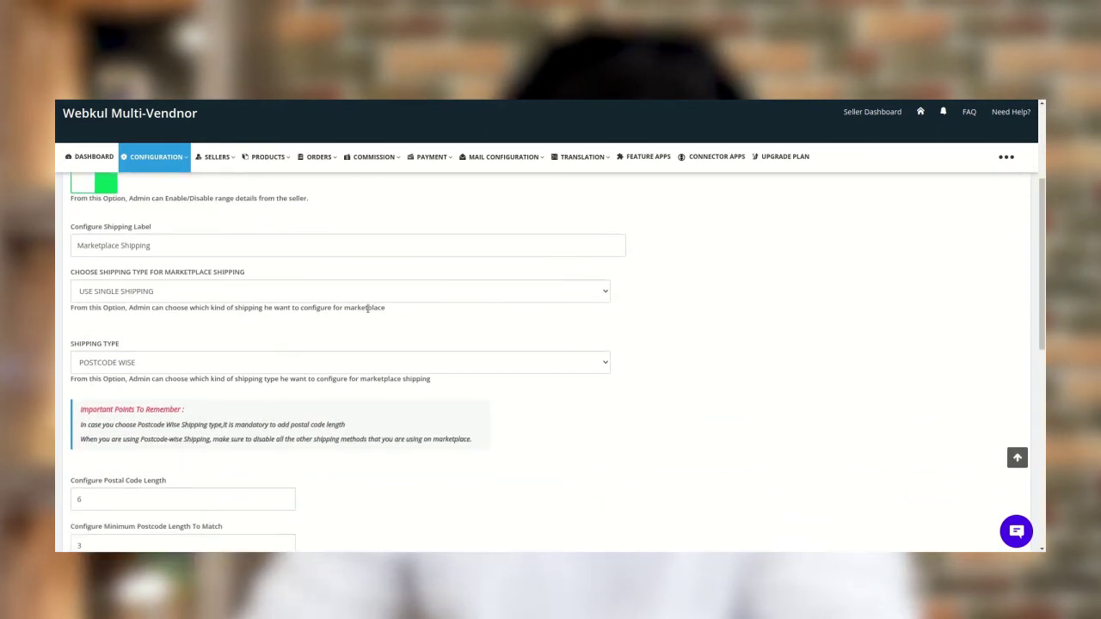
pyautogui.scroll(-1, 367, 308)
pyautogui.click(247, 335)
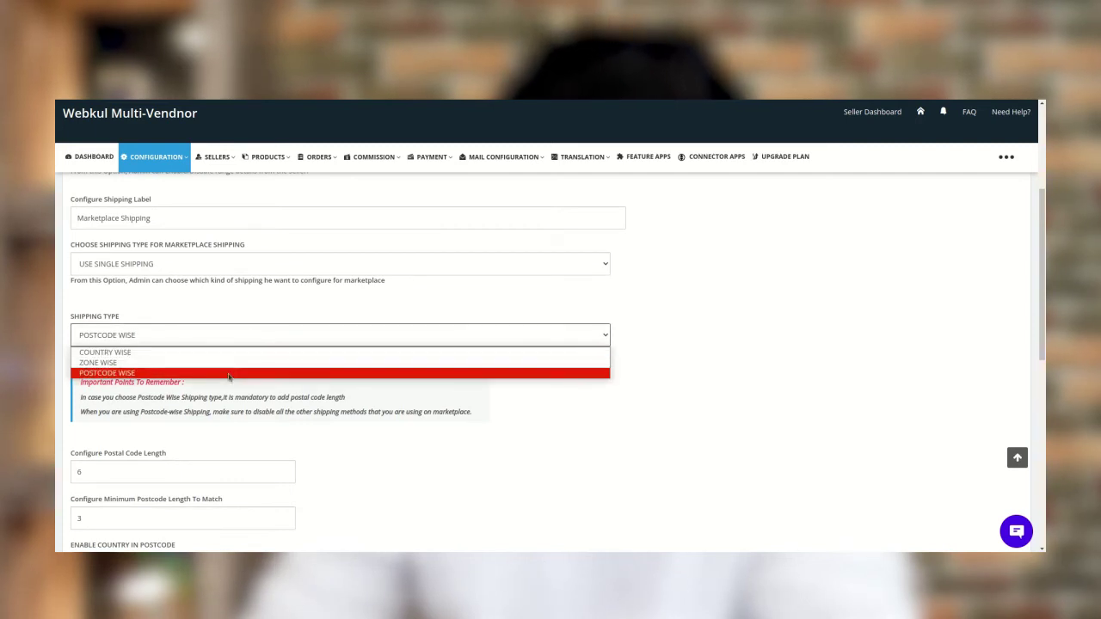
pyautogui.click(229, 373)
# Review the postal code length, shipping availability and remaining shipping options, and save the marketplace shipping configuration
pyautogui.scroll(-1, 226, 373)
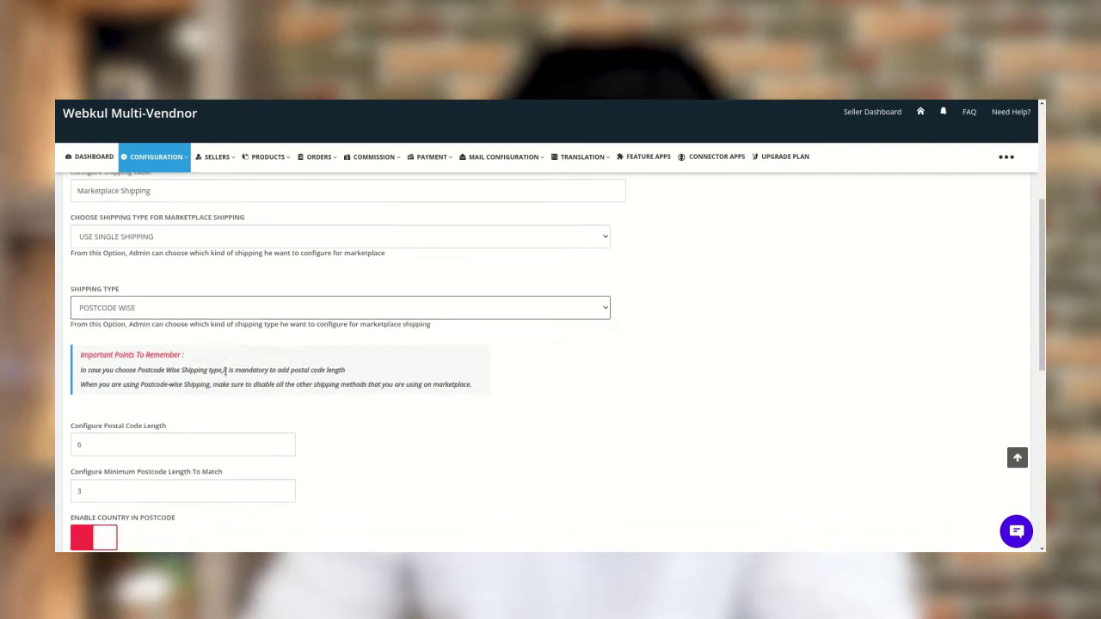
pyautogui.scroll(-1, 215, 355)
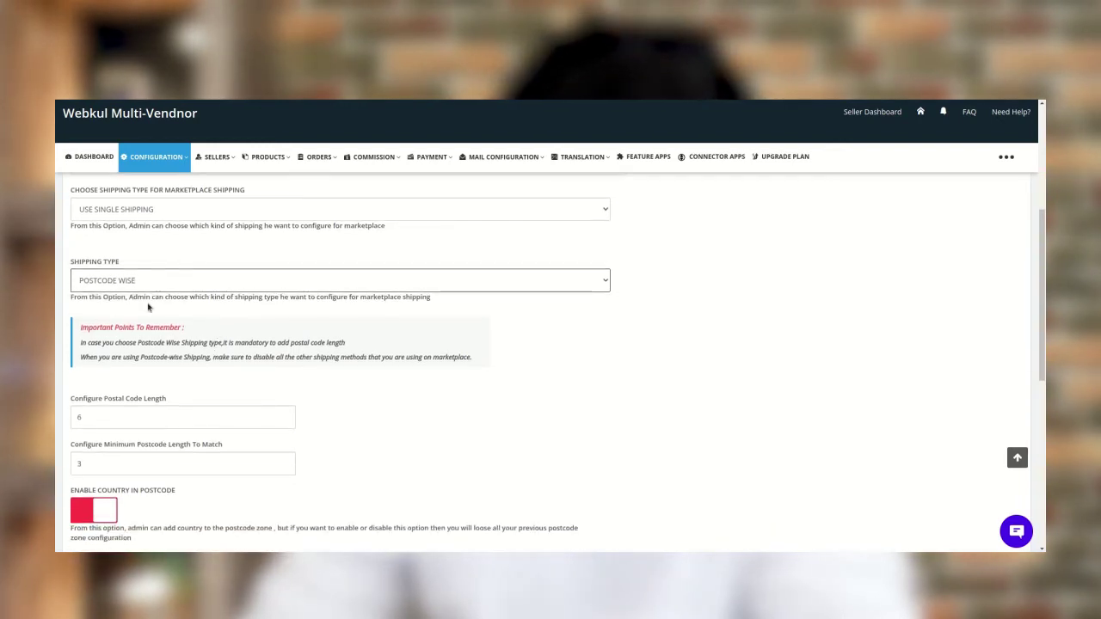
pyautogui.scroll(-2, 148, 309)
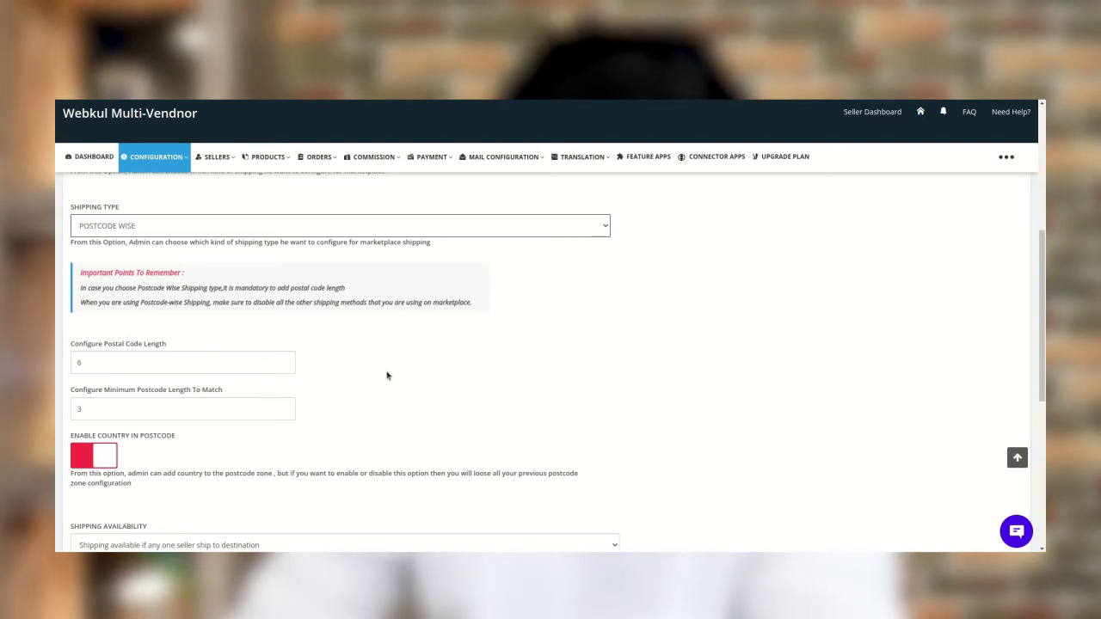
pyautogui.scroll(-5, 387, 375)
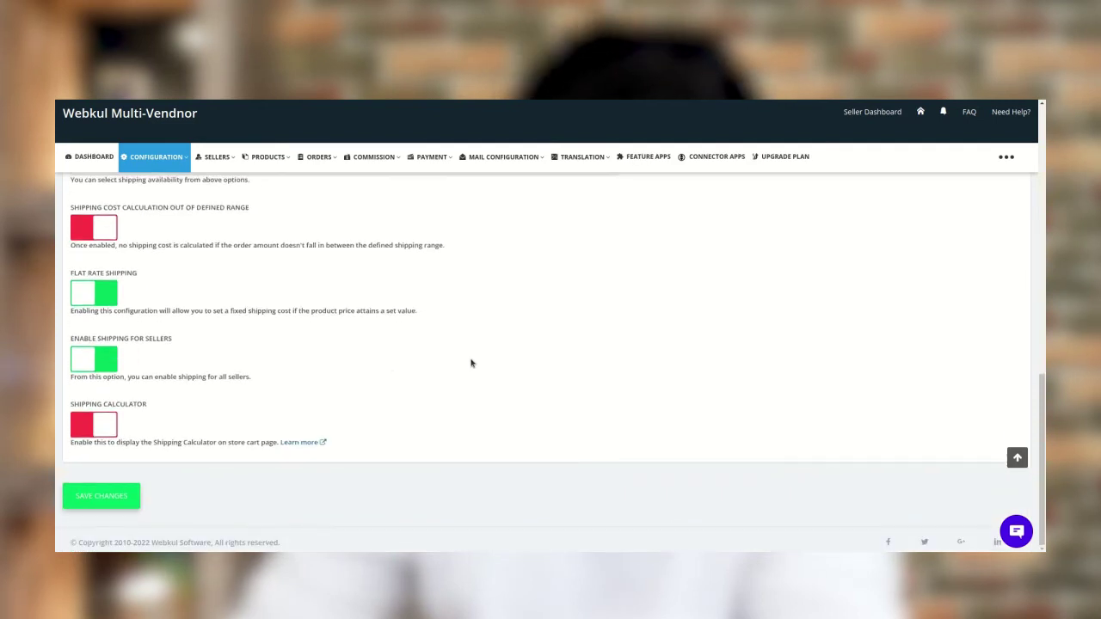
pyautogui.click(129, 499)
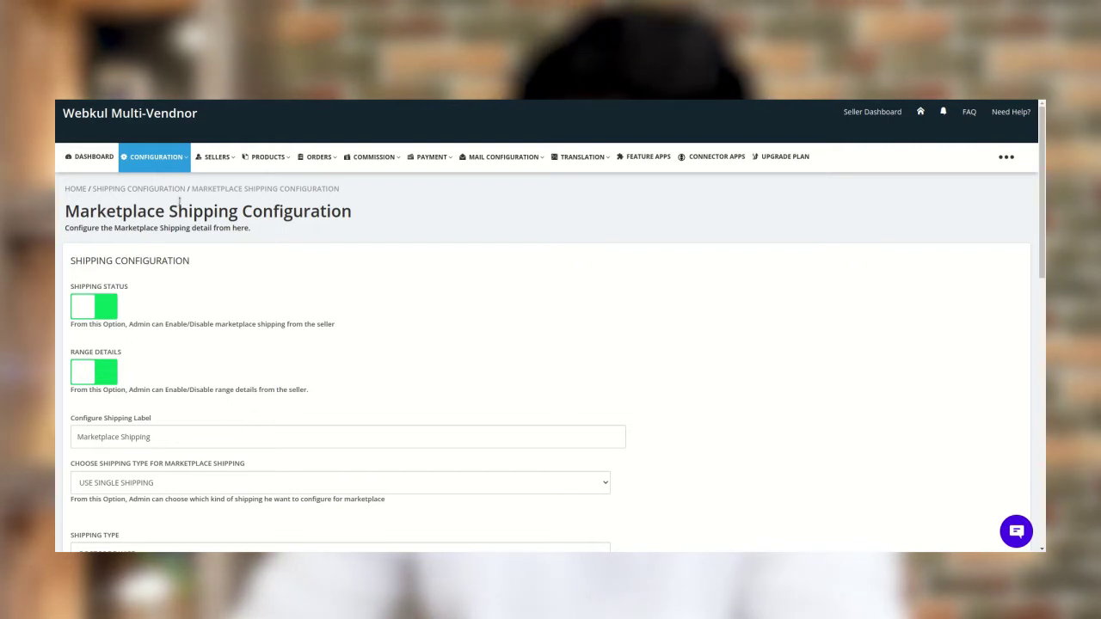
# Open the list of configured shipping methods
pyautogui.click(156, 157)
pyautogui.scroll(-5, 175, 306)
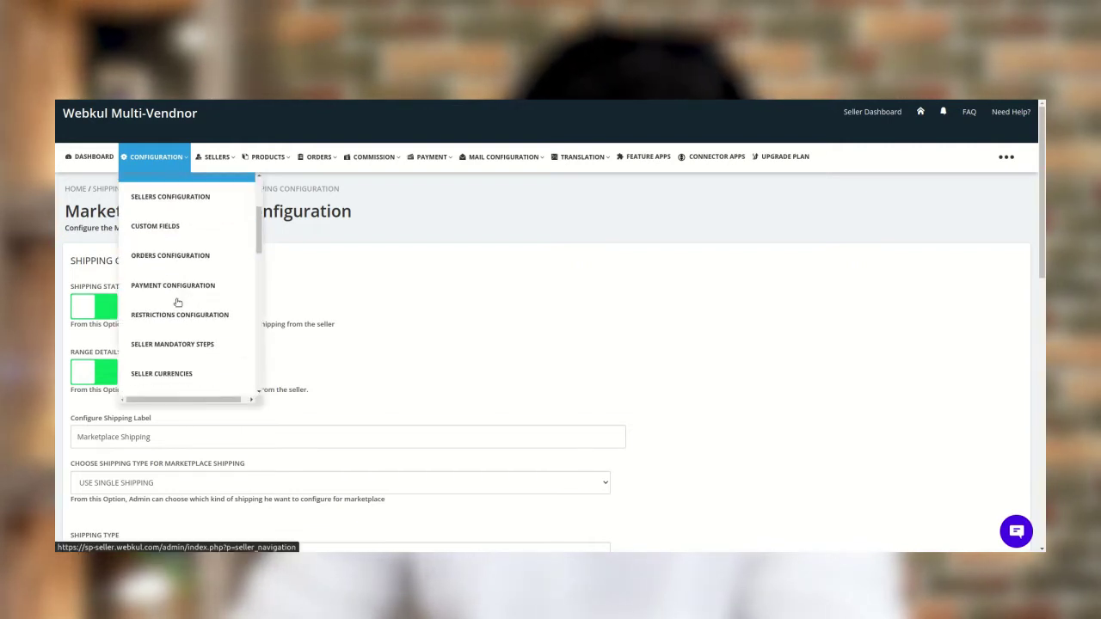
pyautogui.scroll(-2, 177, 305)
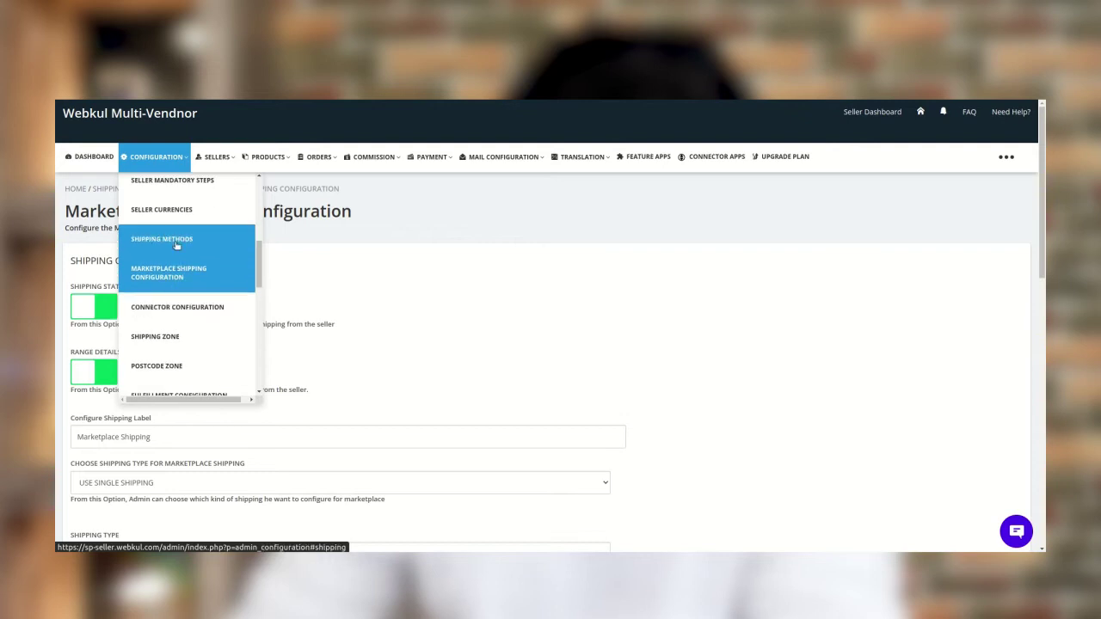
pyautogui.click(177, 245)
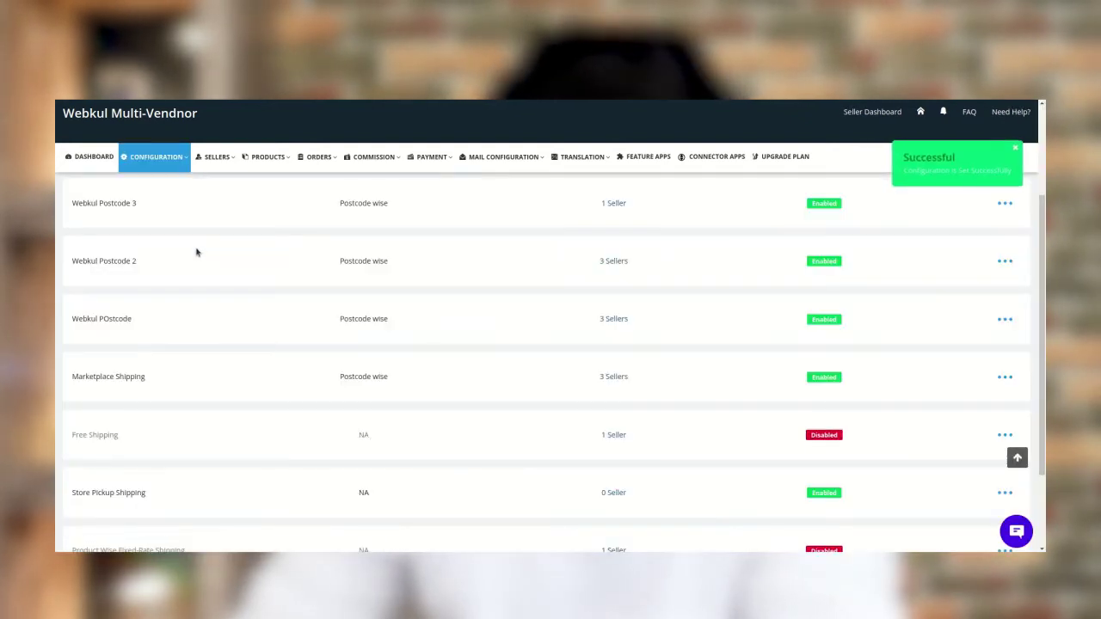
pyautogui.scroll(3, 263, 313)
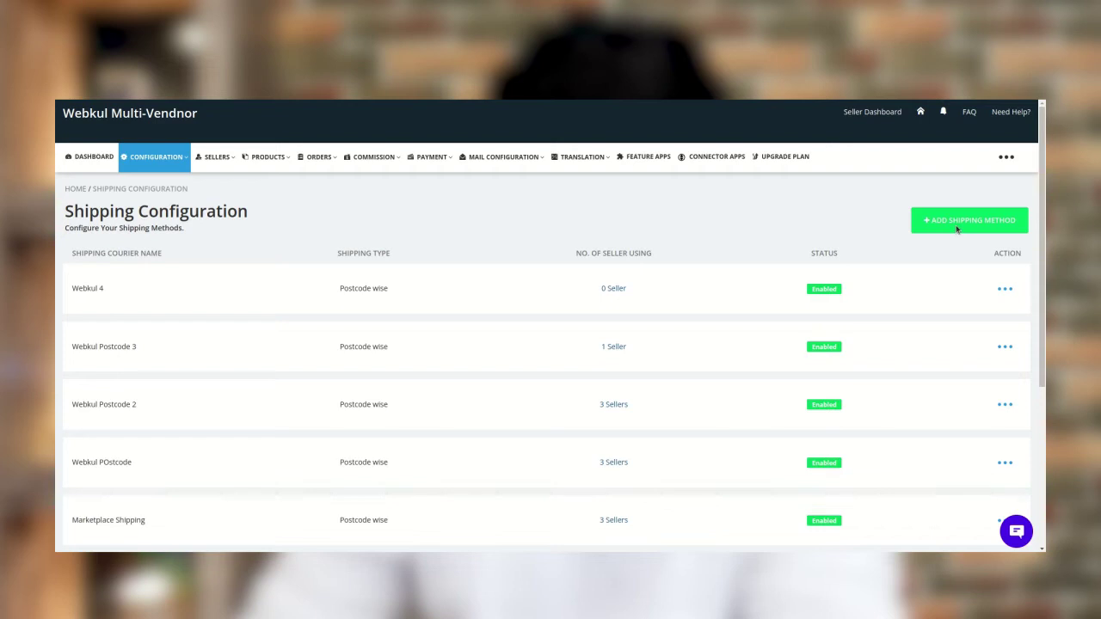
# View the form for adding a shipping method and return to the shipping methods list without saving one
pyautogui.click(955, 225)
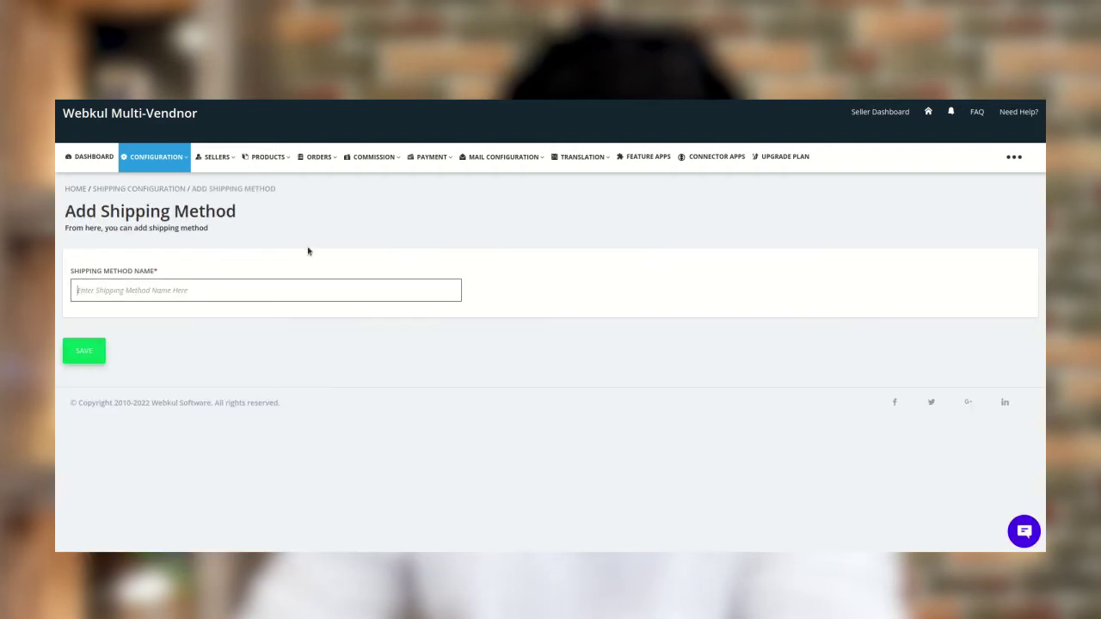
pyautogui.click(170, 291)
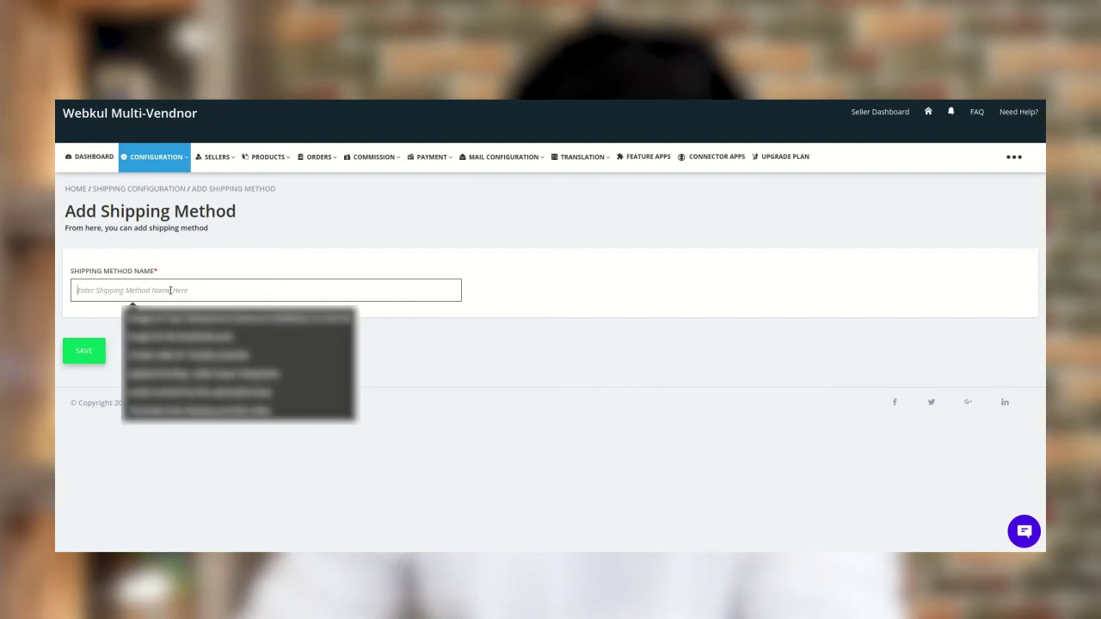
pyautogui.click(151, 189)
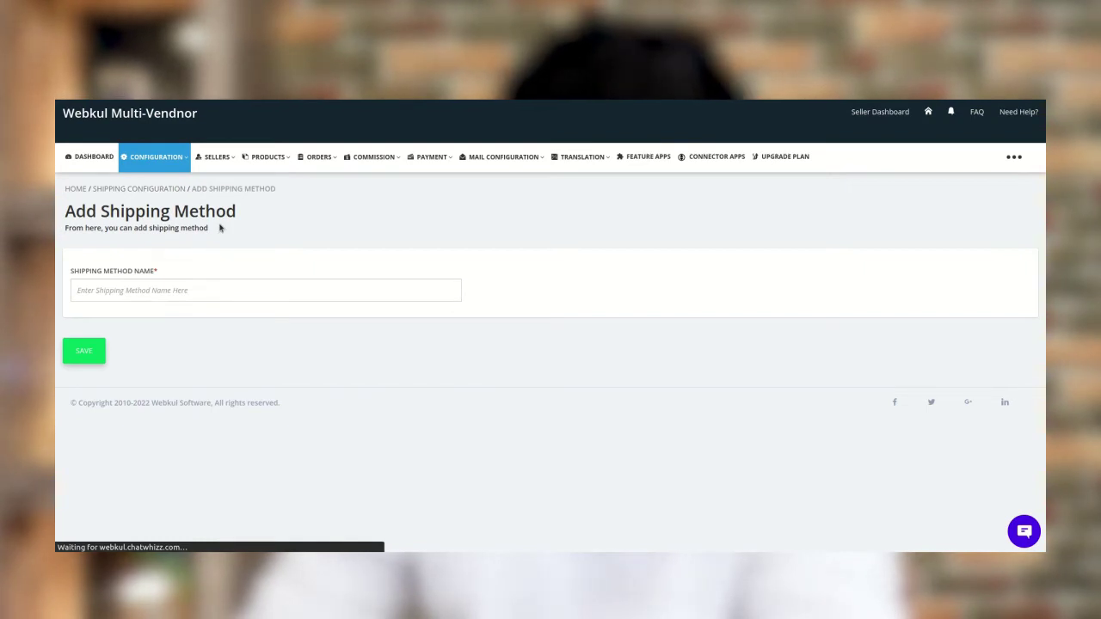
# Review the listed shipping methods and the actions available for the Webkul 4 method
pyautogui.scroll(-5, 368, 315)
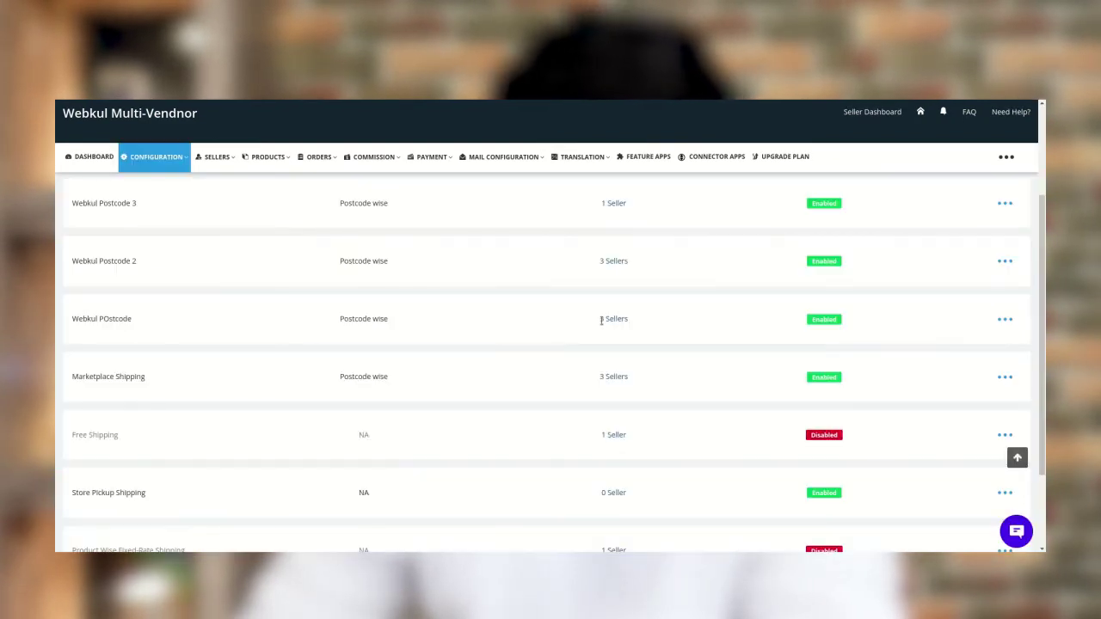
pyautogui.scroll(2, 296, 339)
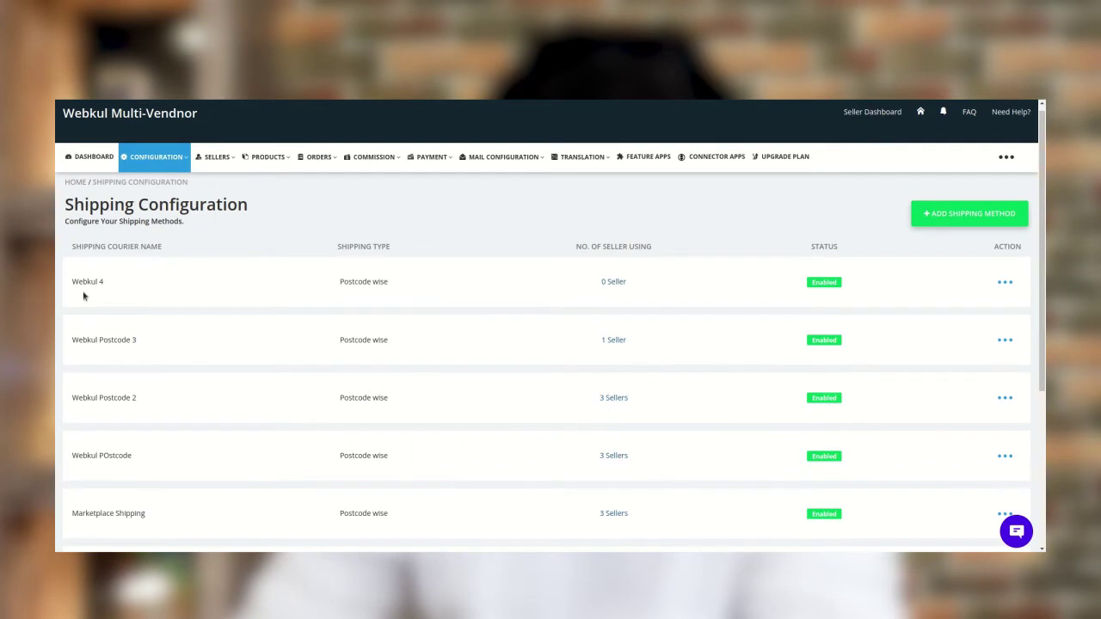
pyautogui.scroll(-3, 315, 330)
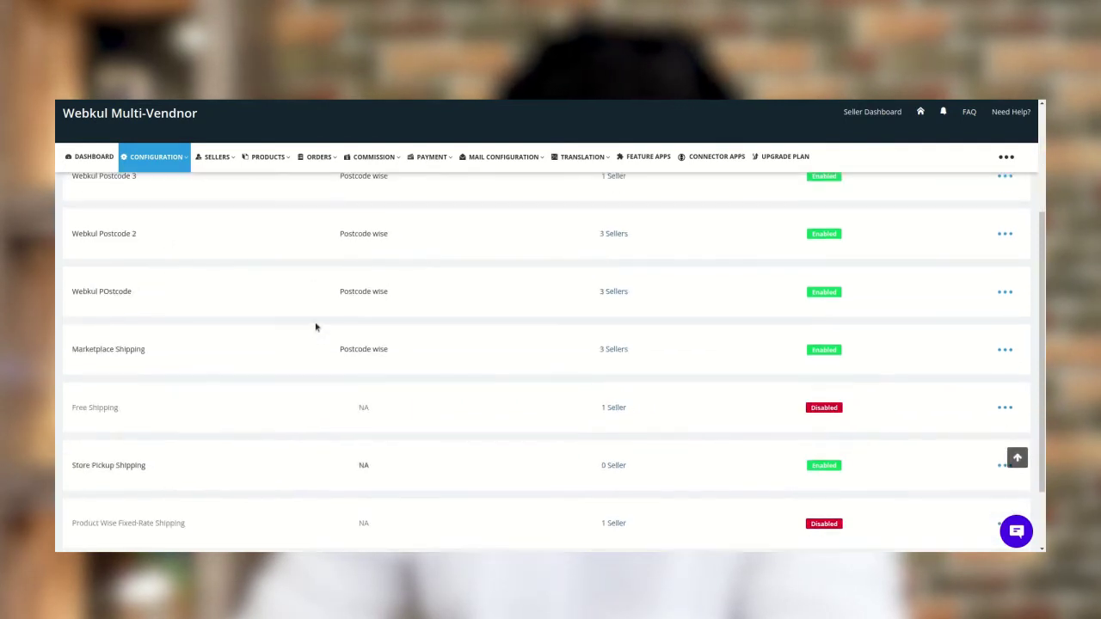
pyautogui.scroll(2, 316, 327)
pyautogui.scroll(1, 316, 327)
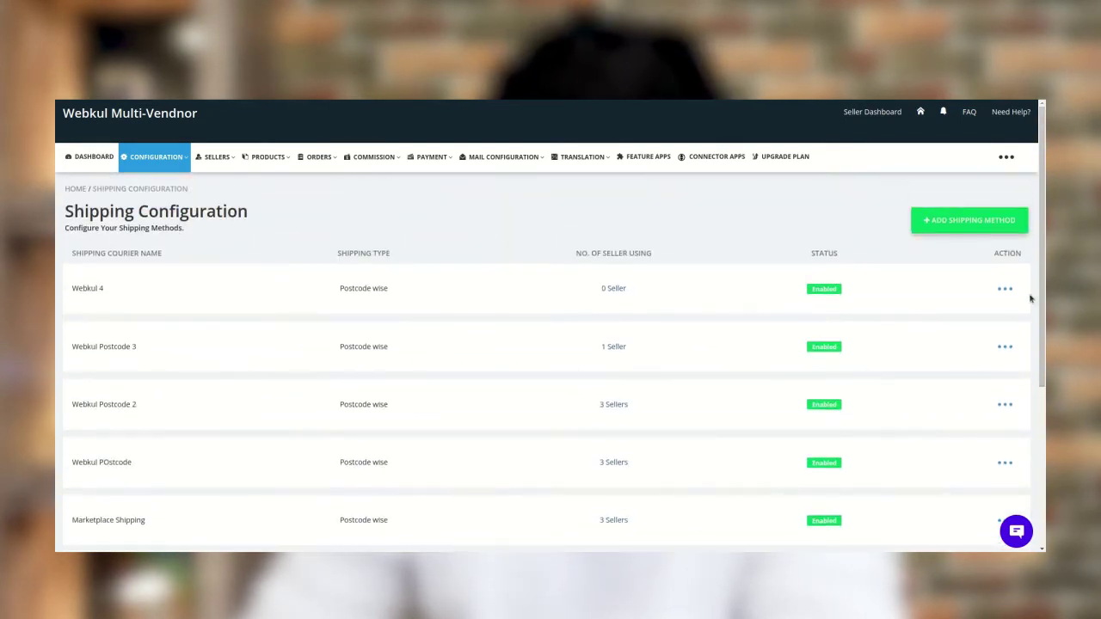
pyautogui.click(1004, 290)
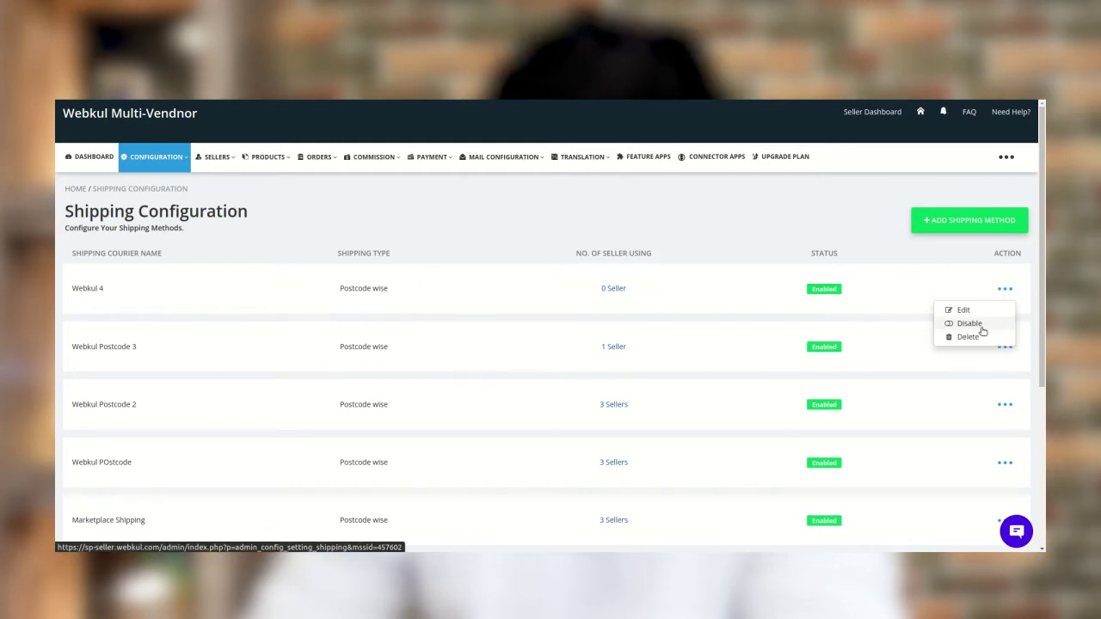
pyautogui.click(867, 246)
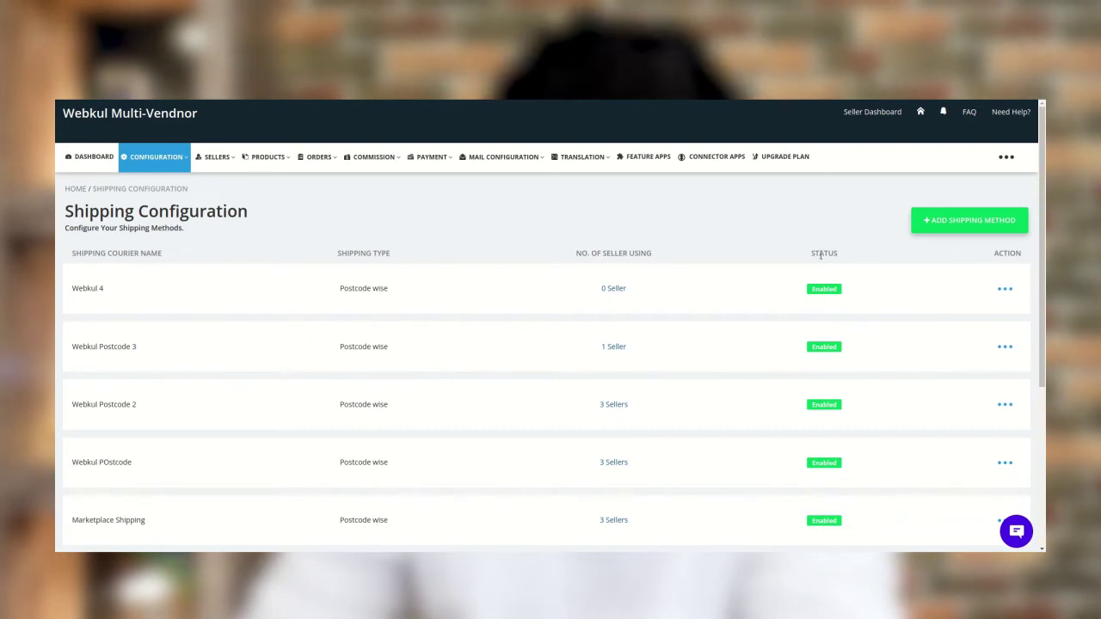
# Open the Postcode Zone list from the app's configuration
pyautogui.click(159, 167)
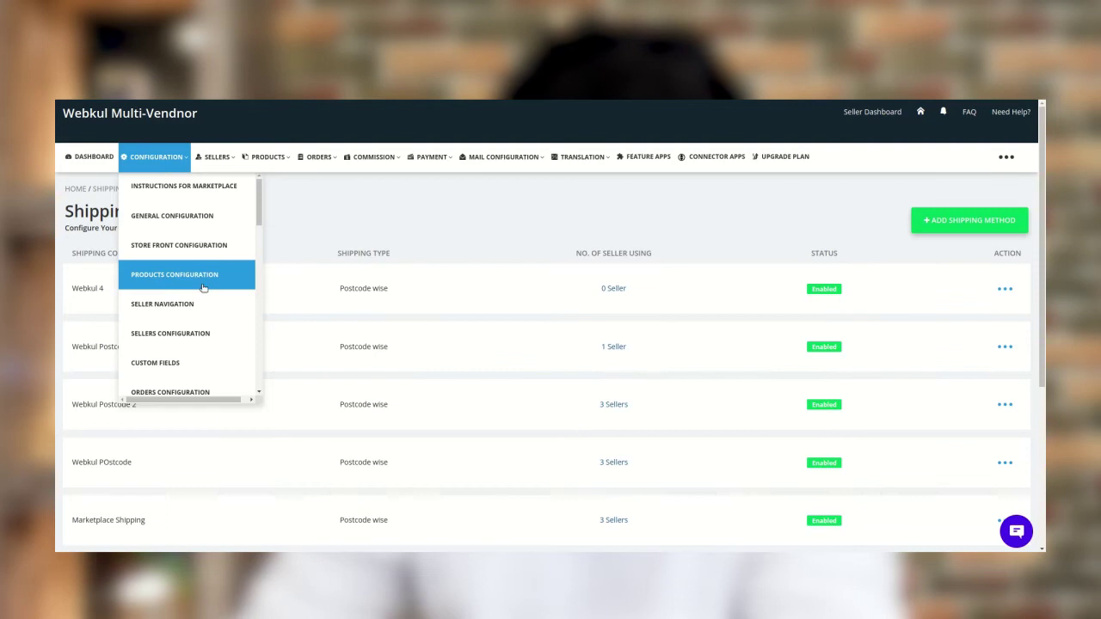
pyautogui.scroll(-5, 204, 288)
pyautogui.scroll(-5, 204, 288)
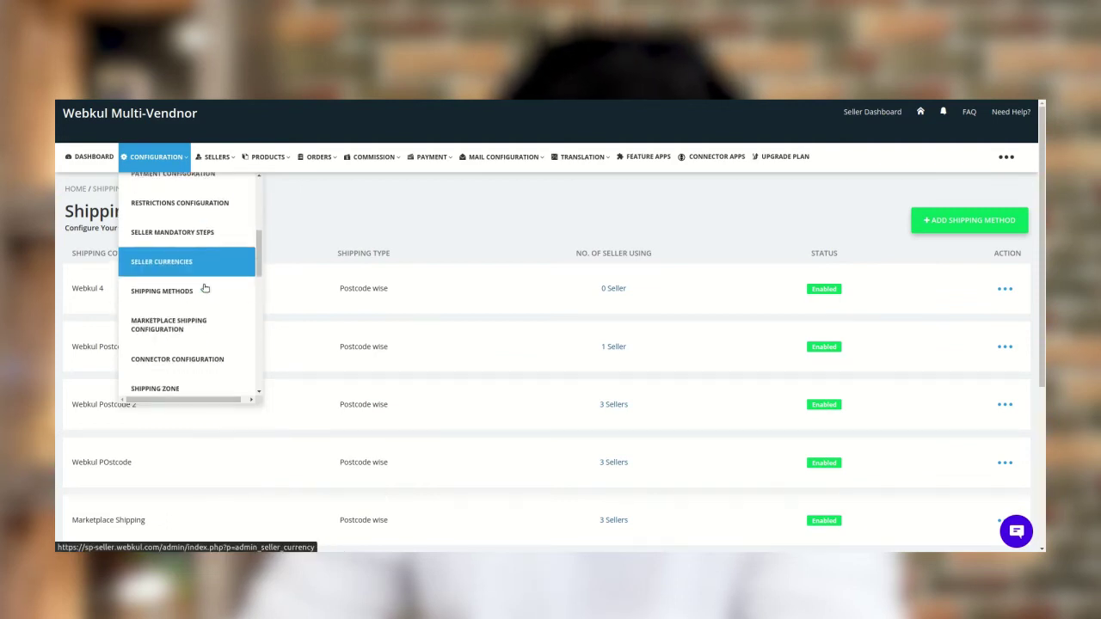
pyautogui.click(187, 308)
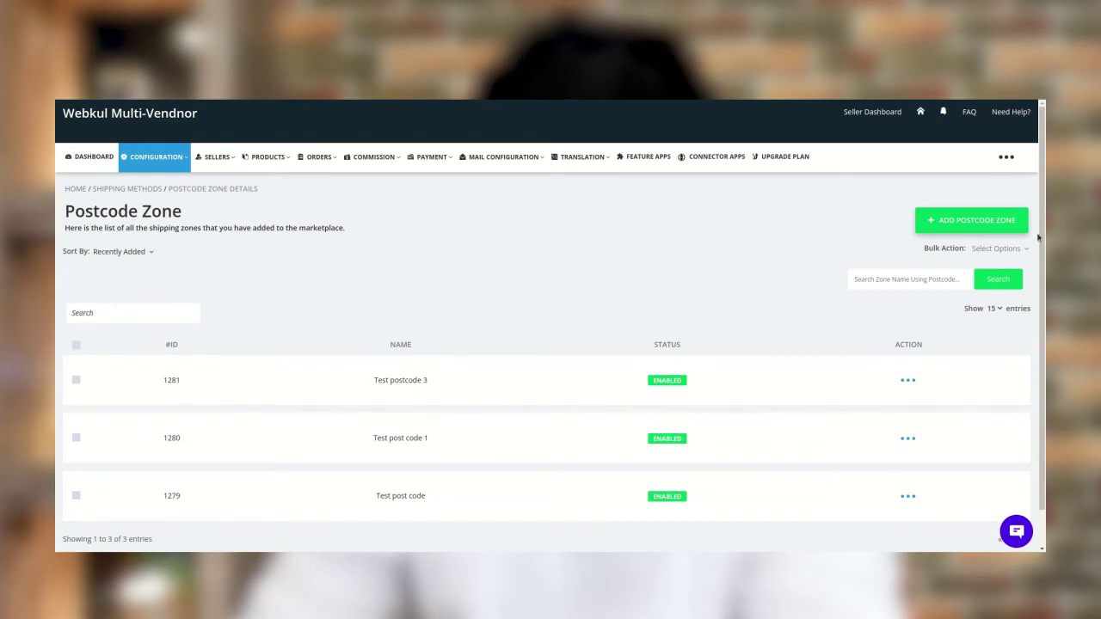
# Open the form for adding a postcode zone and review its fields with the ADD WITH CSV postal code method selected
pyautogui.click(995, 229)
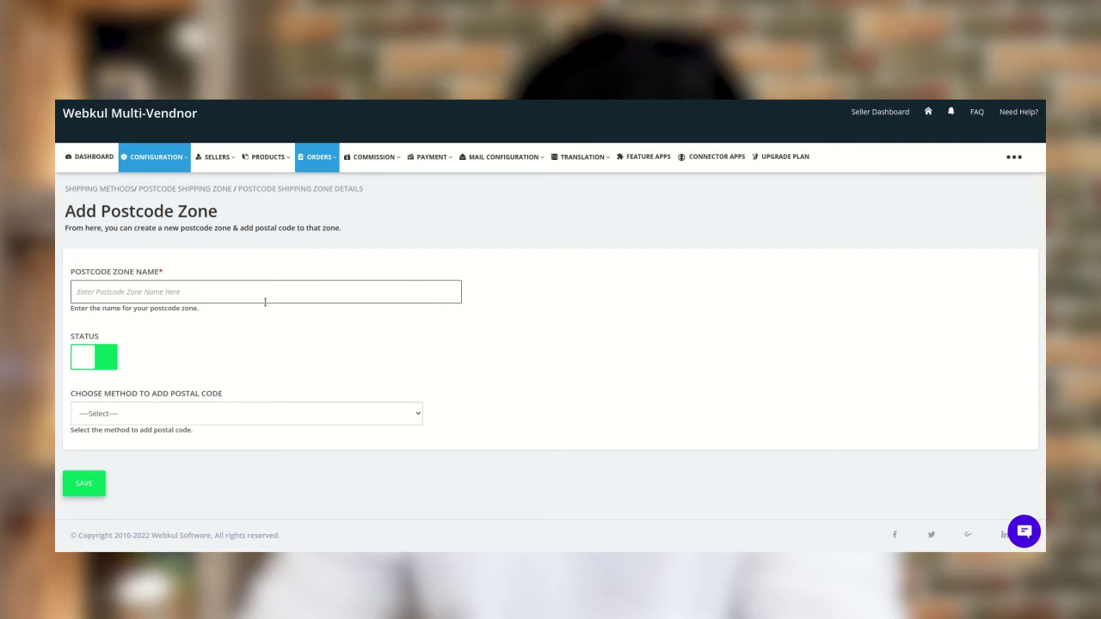
pyautogui.click(179, 292)
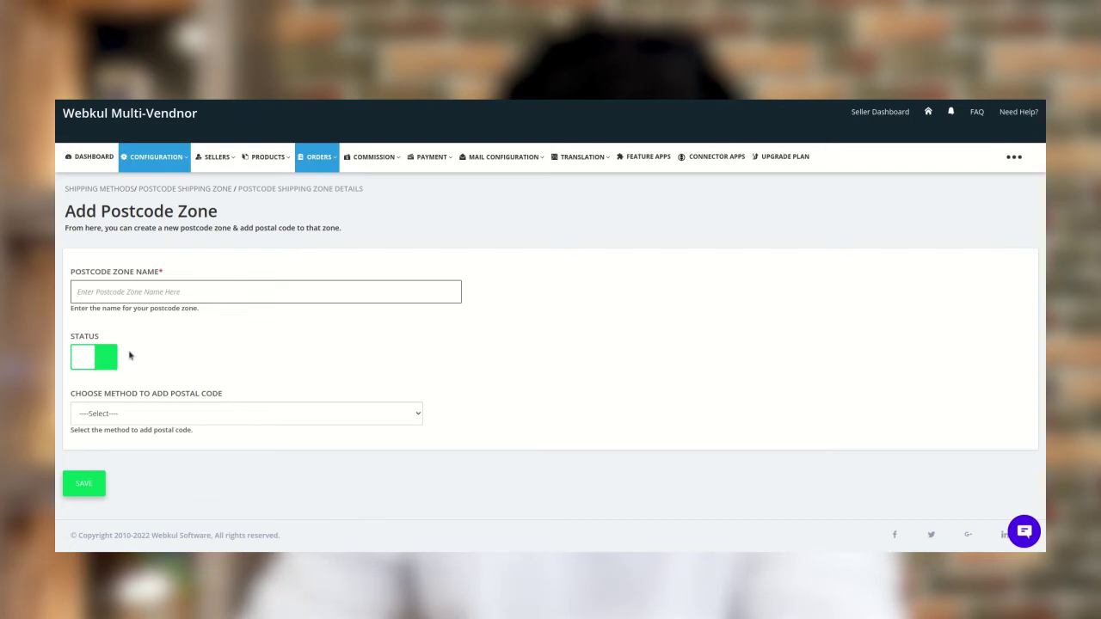
pyautogui.click(108, 356)
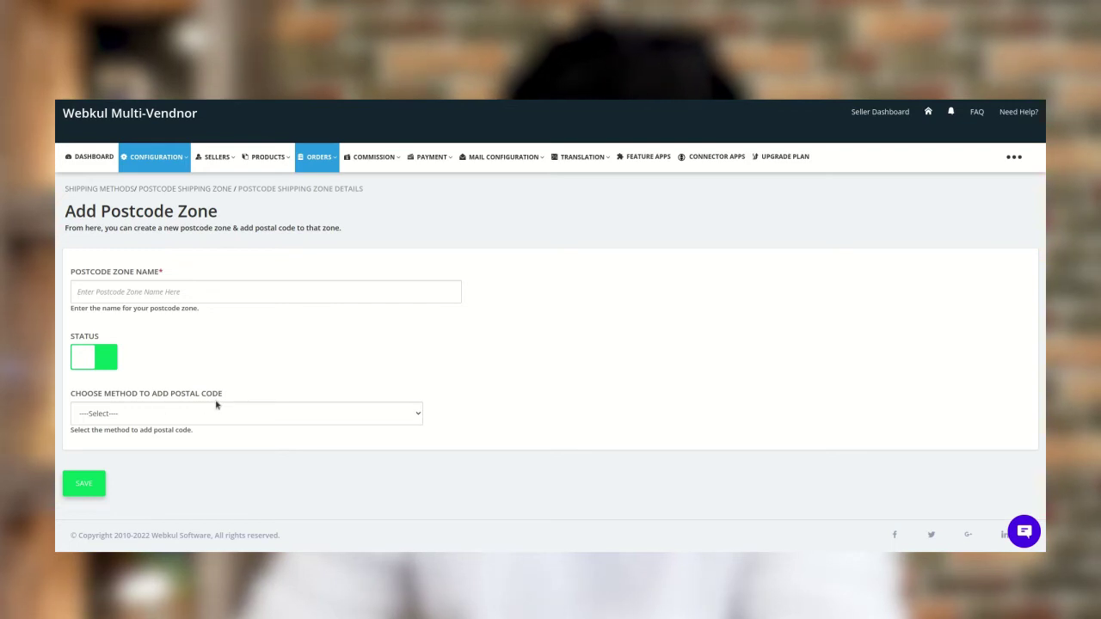
pyautogui.click(319, 414)
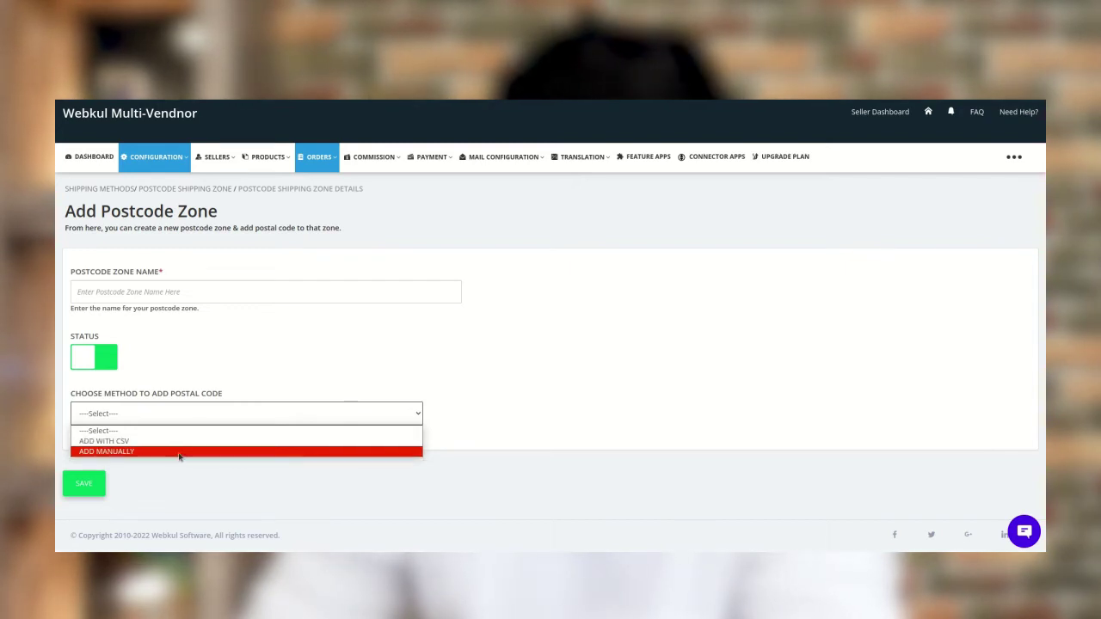
pyautogui.click(142, 441)
pyautogui.scroll(-1, 168, 430)
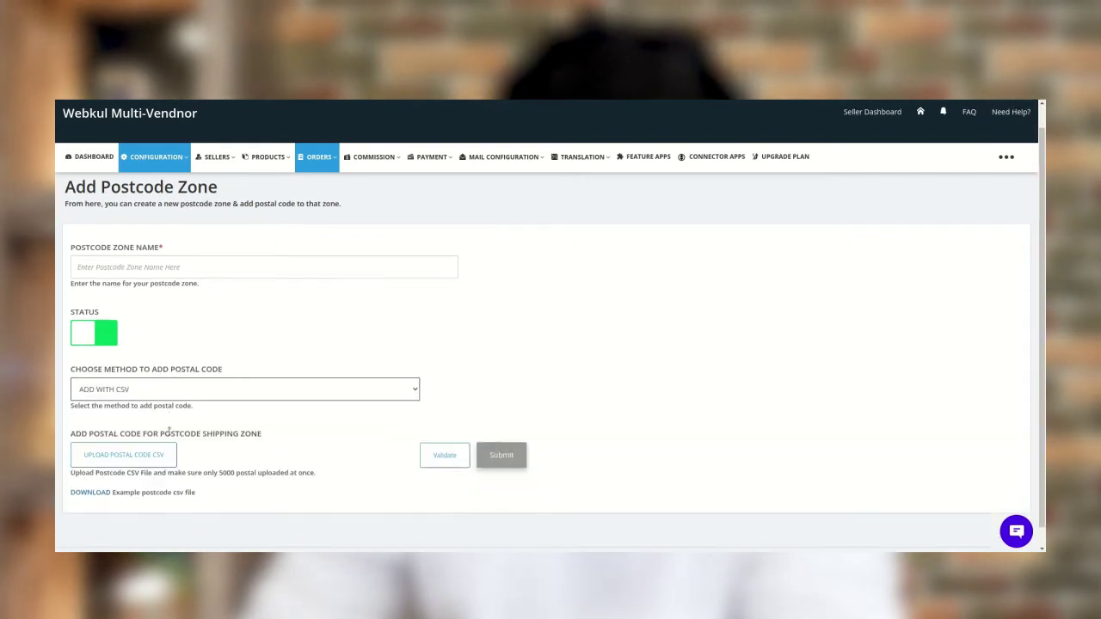
pyautogui.scroll(-1, 169, 430)
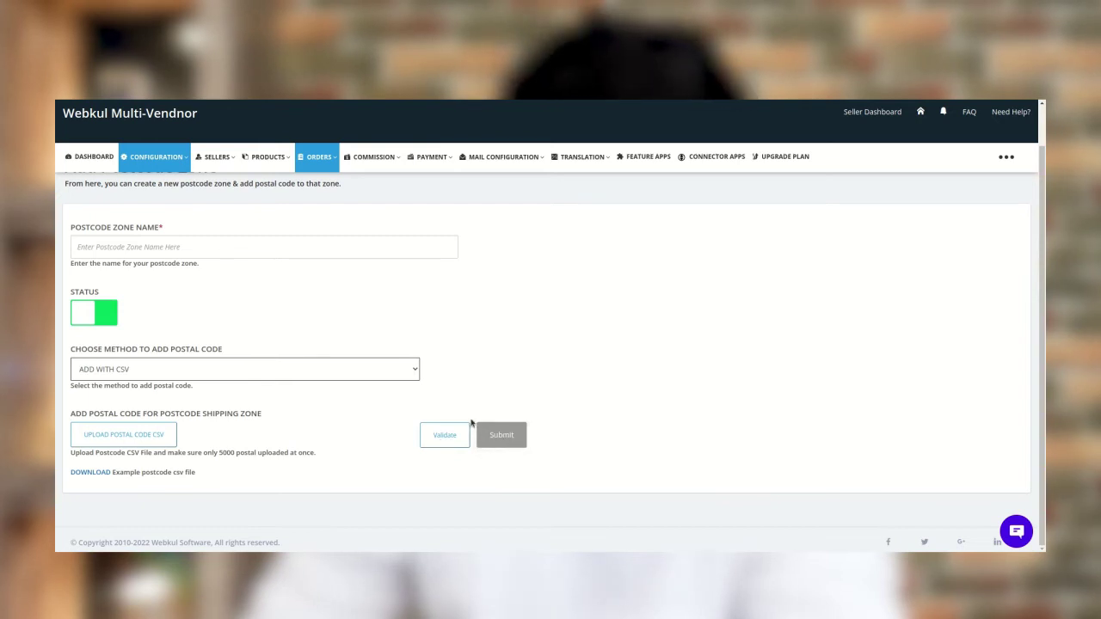
pyautogui.scroll(1, 471, 423)
# Switch the postal code method to ADD MANUALLY, view the postal code field, and return to the Postcode Zone list without saving
pyautogui.click(307, 415)
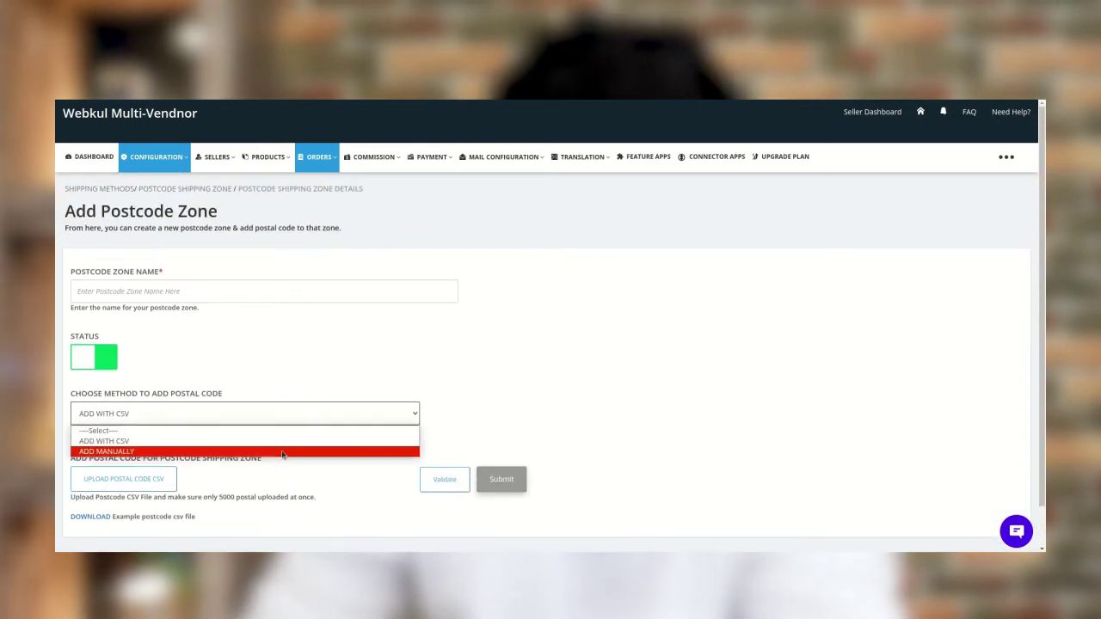
pyautogui.click(283, 452)
pyautogui.scroll(-1, 285, 449)
pyautogui.click(277, 425)
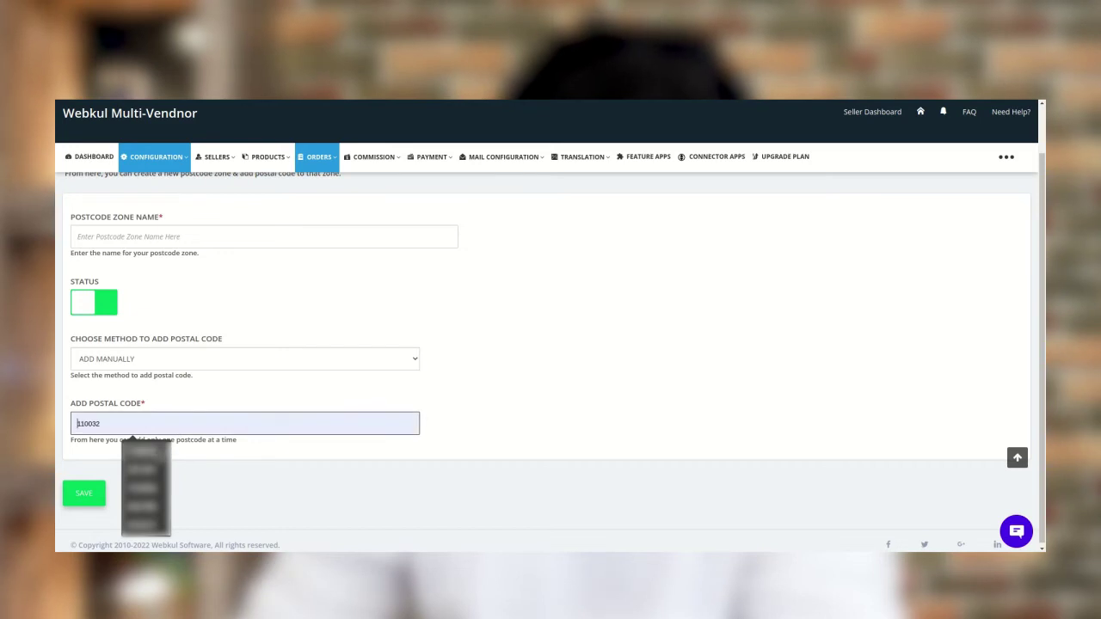
pyautogui.press('Down')
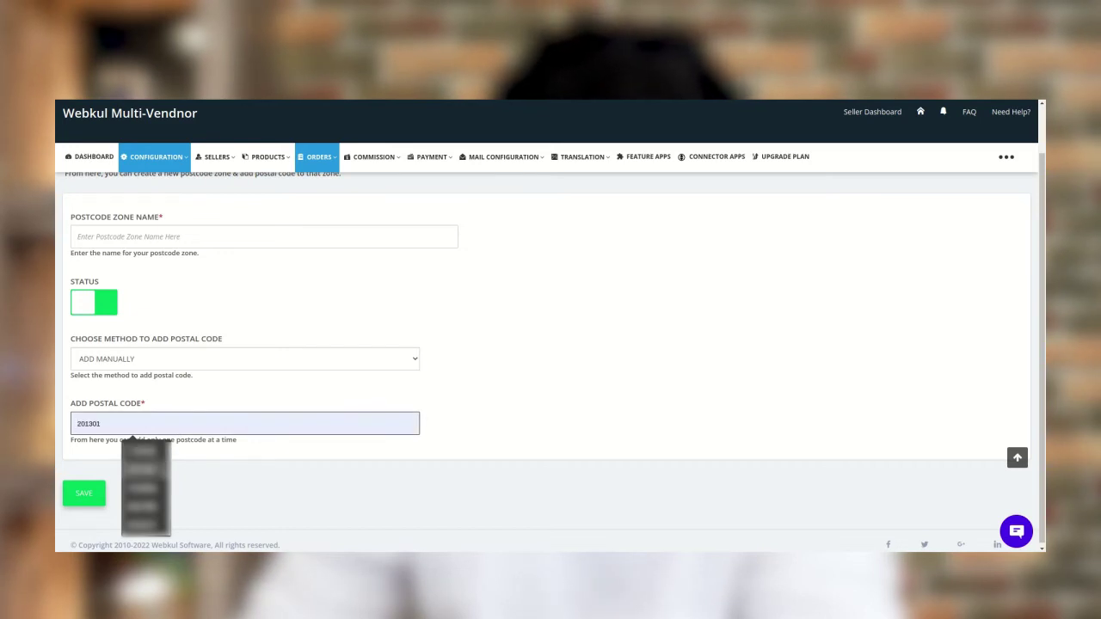
pyautogui.scroll(1, 196, 298)
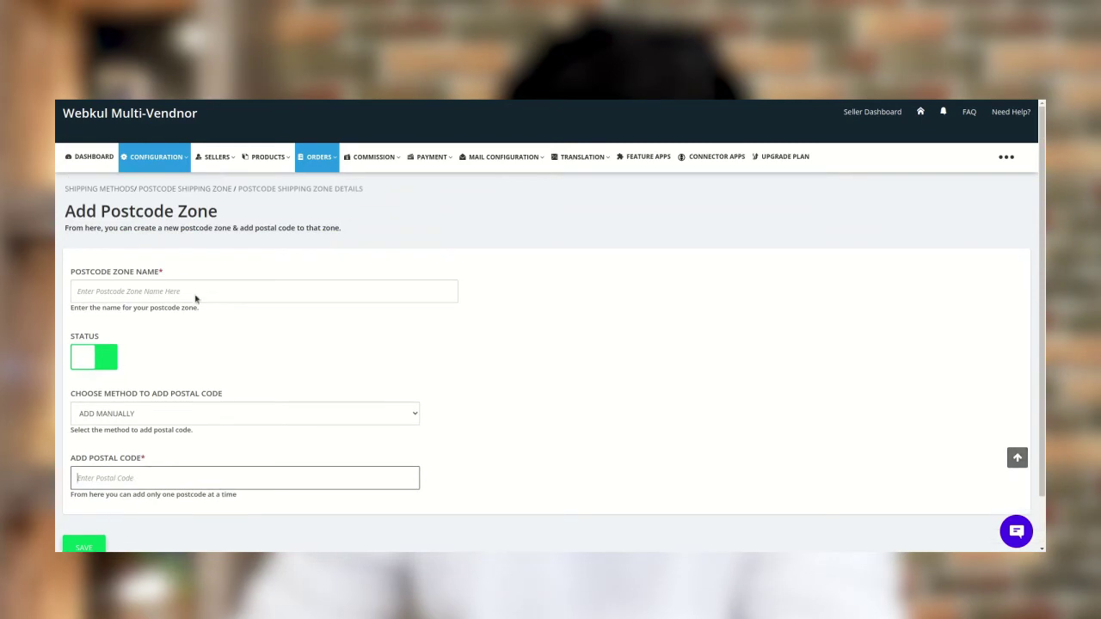
pyautogui.click(197, 190)
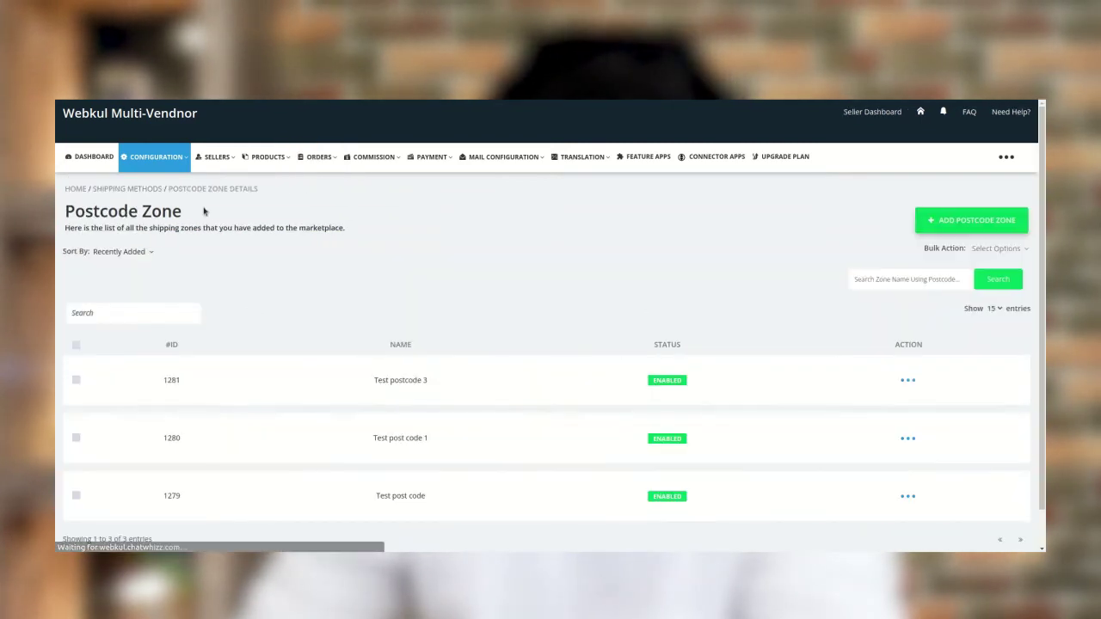
# Add the Webkul 4, Webkul postcode 3, Webkul postcode 2 and Webkul postcode shipping methods to the Test postcode 3 zone and save it
pyautogui.scroll(-1, 319, 399)
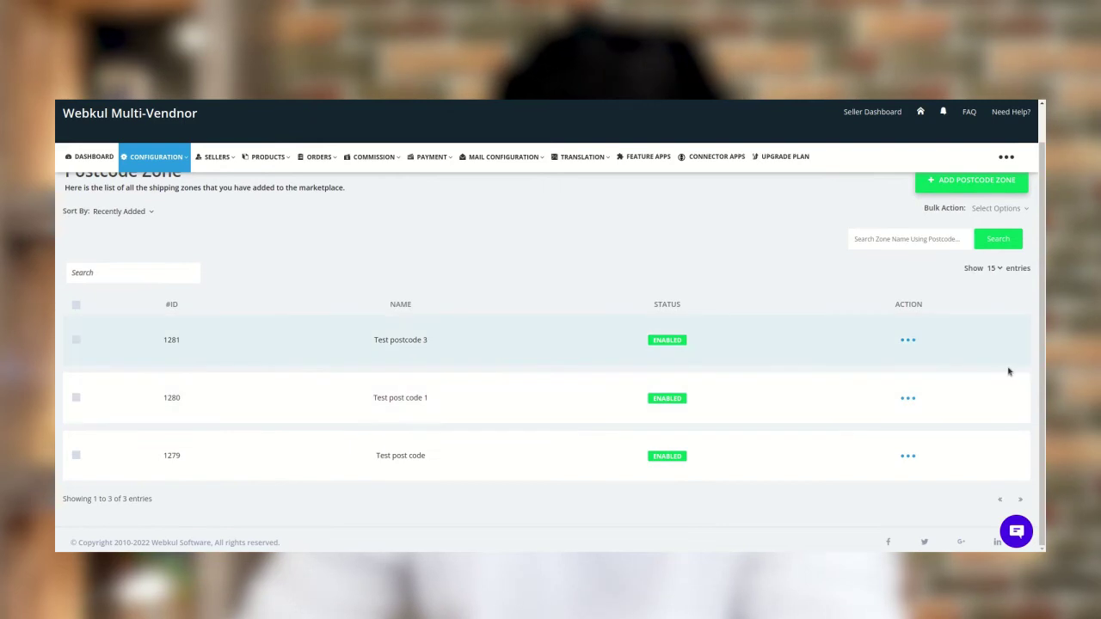
pyautogui.click(909, 342)
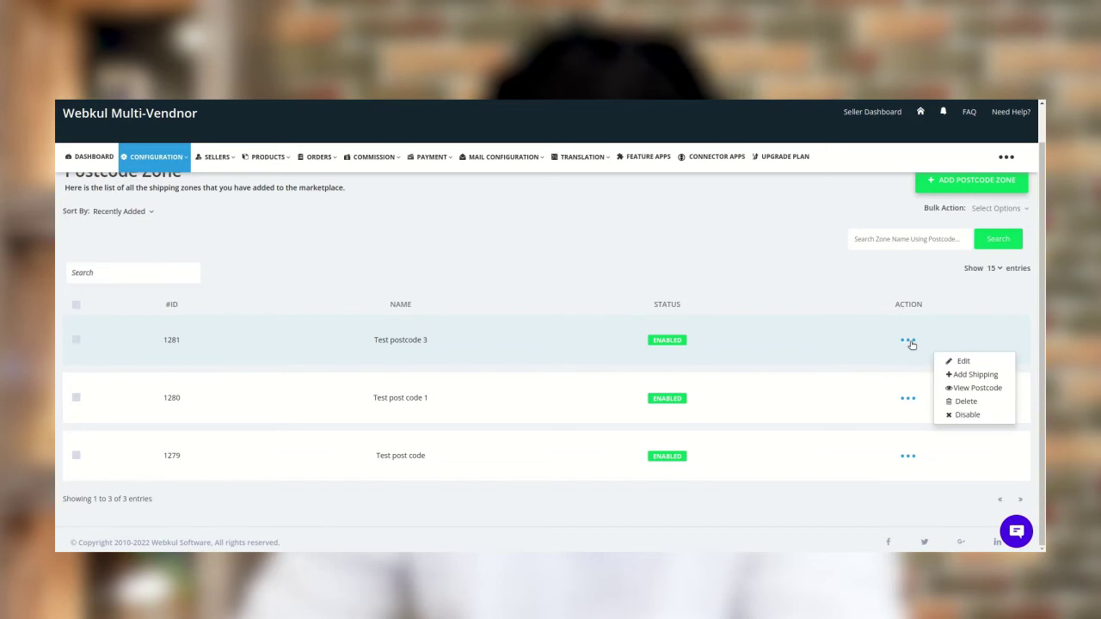
pyautogui.click(985, 376)
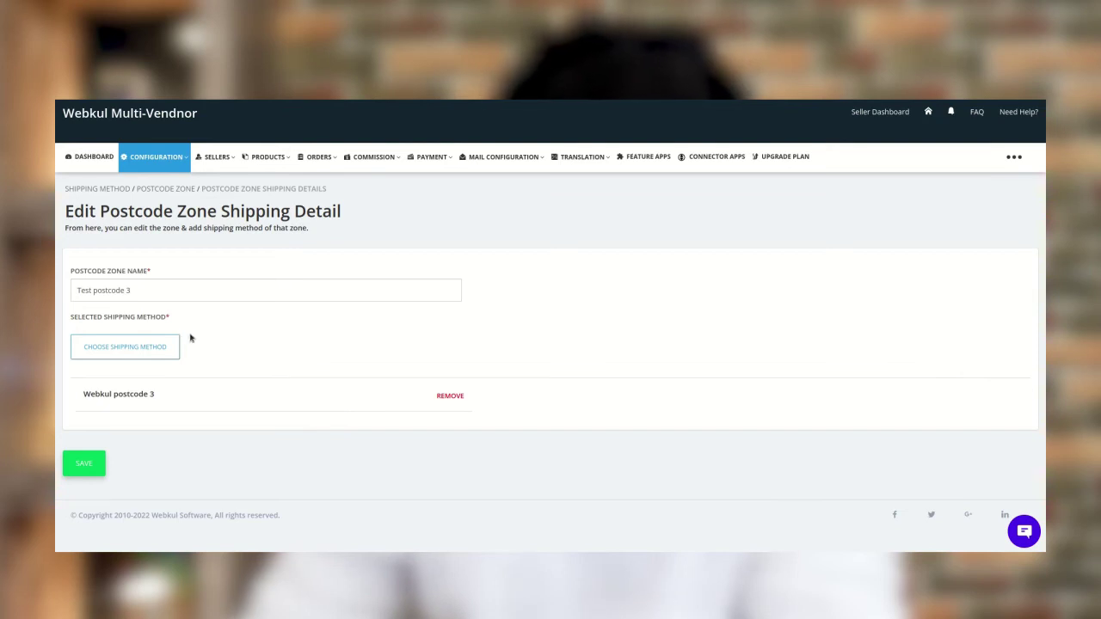
pyautogui.click(163, 347)
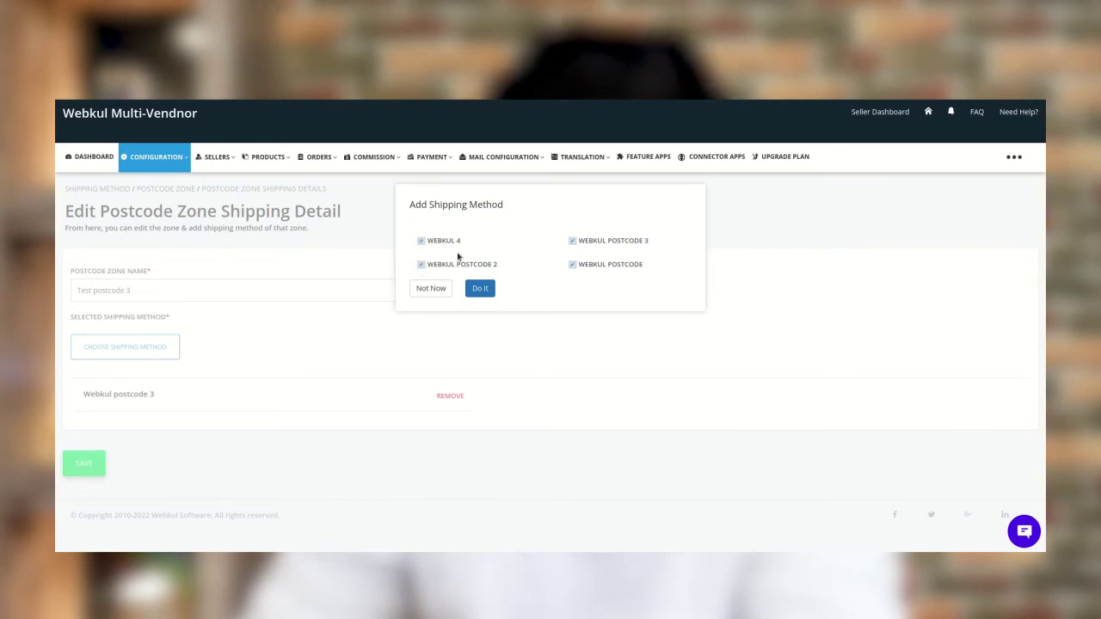
pyautogui.click(485, 291)
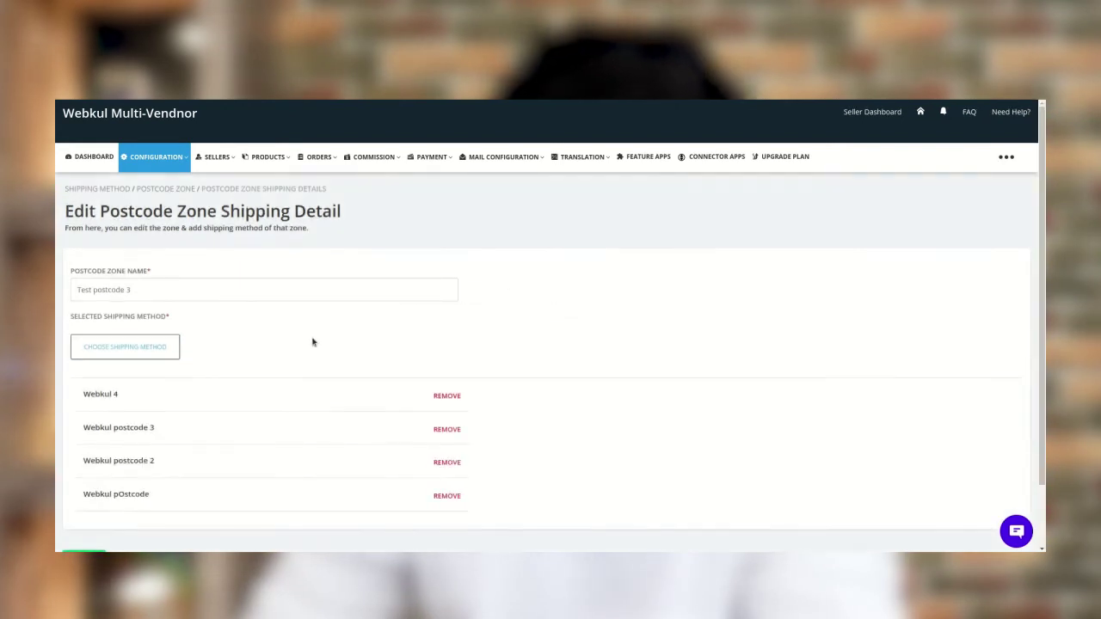
pyautogui.scroll(-1, 284, 353)
pyautogui.click(77, 498)
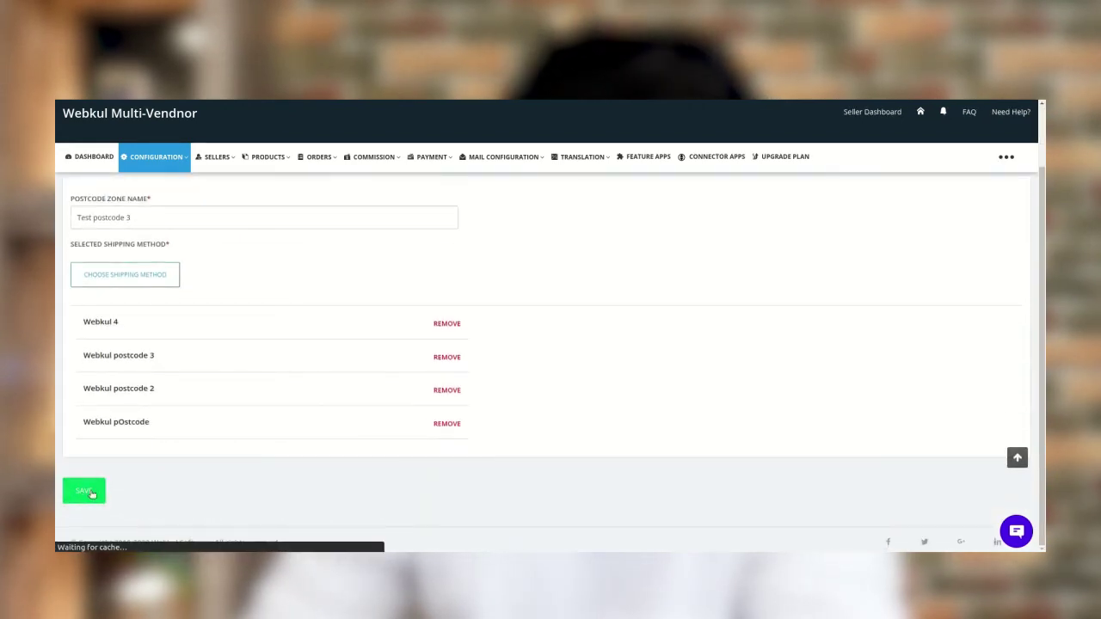
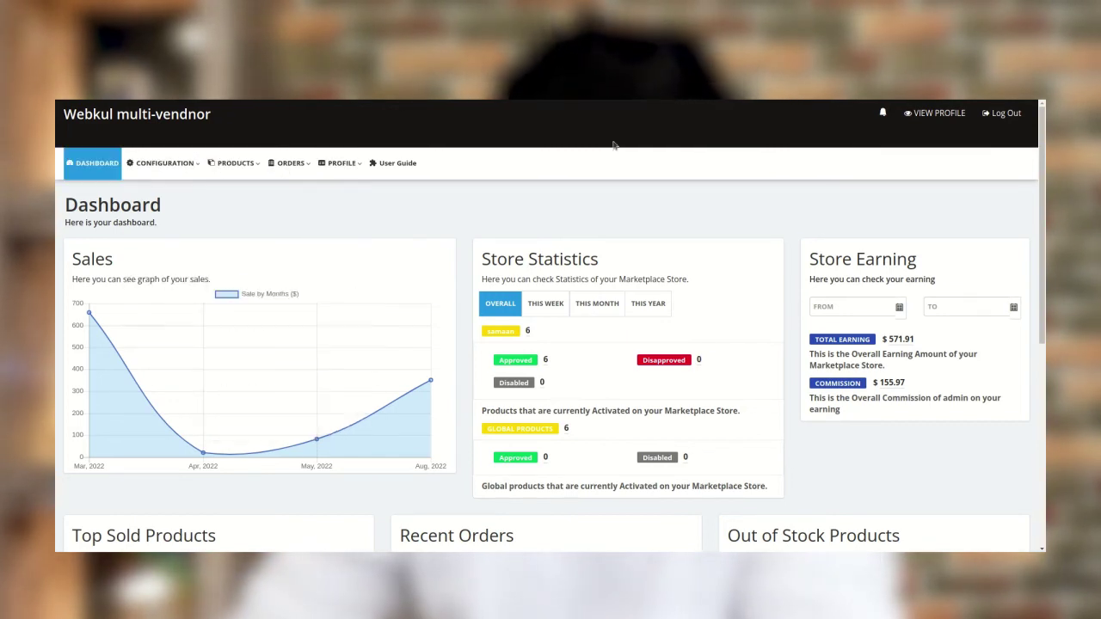
# Open the shipping methods in the seller panel's configuration and enable the Webkul 4 method
pyautogui.click(159, 163)
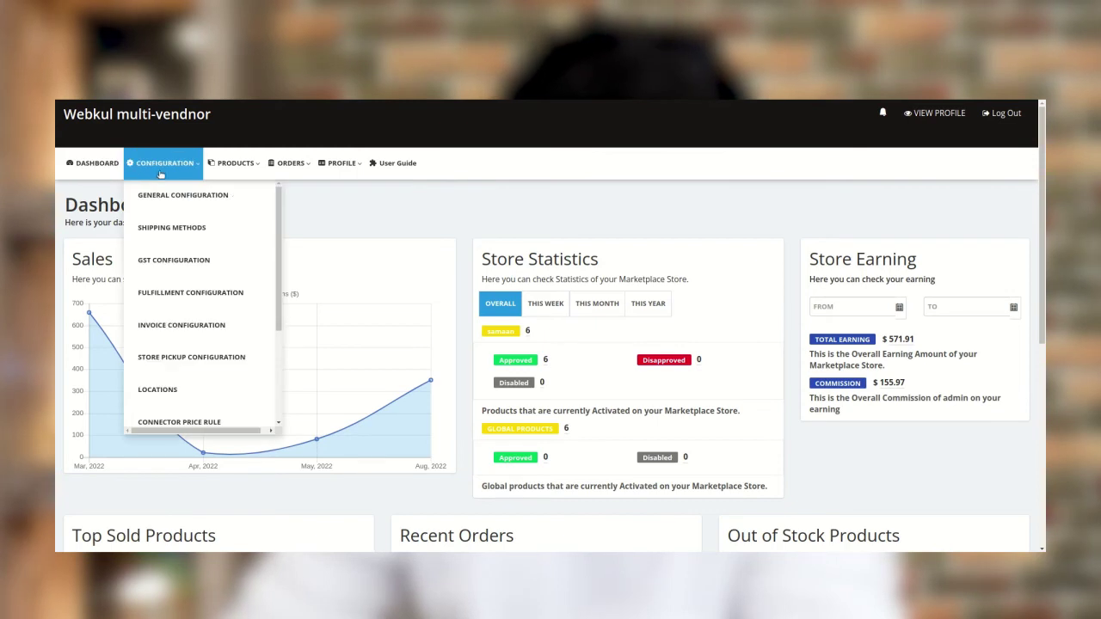
pyautogui.click(178, 222)
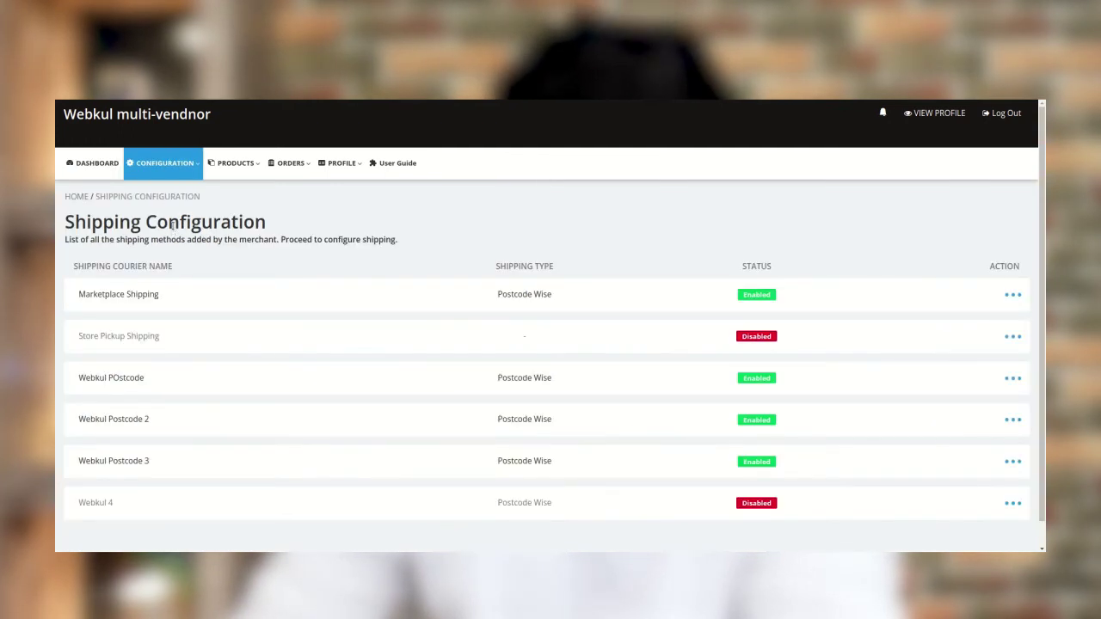
pyautogui.scroll(-1, 362, 219)
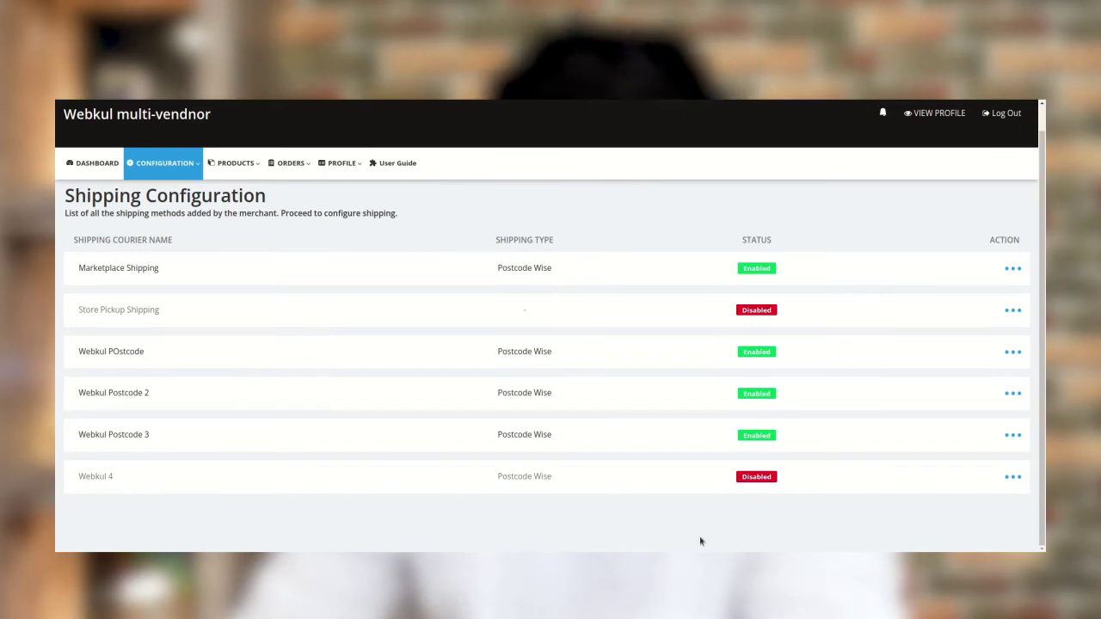
pyautogui.click(1013, 478)
pyautogui.click(987, 503)
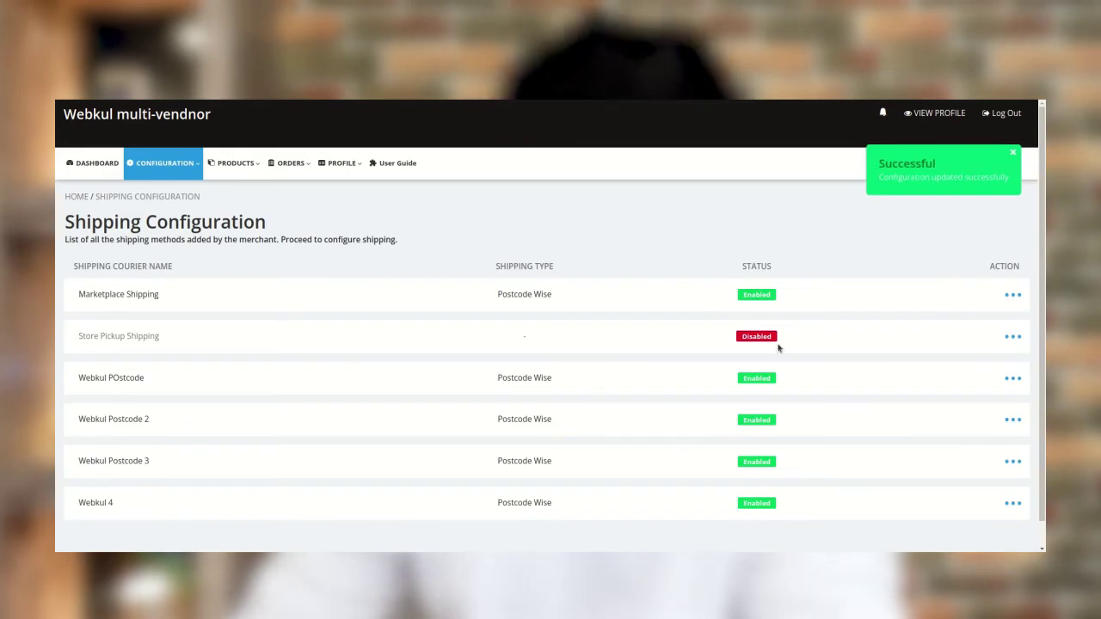
# Open the range details of Marketplace Shipping and review all its shipping ranges
pyautogui.click(1014, 296)
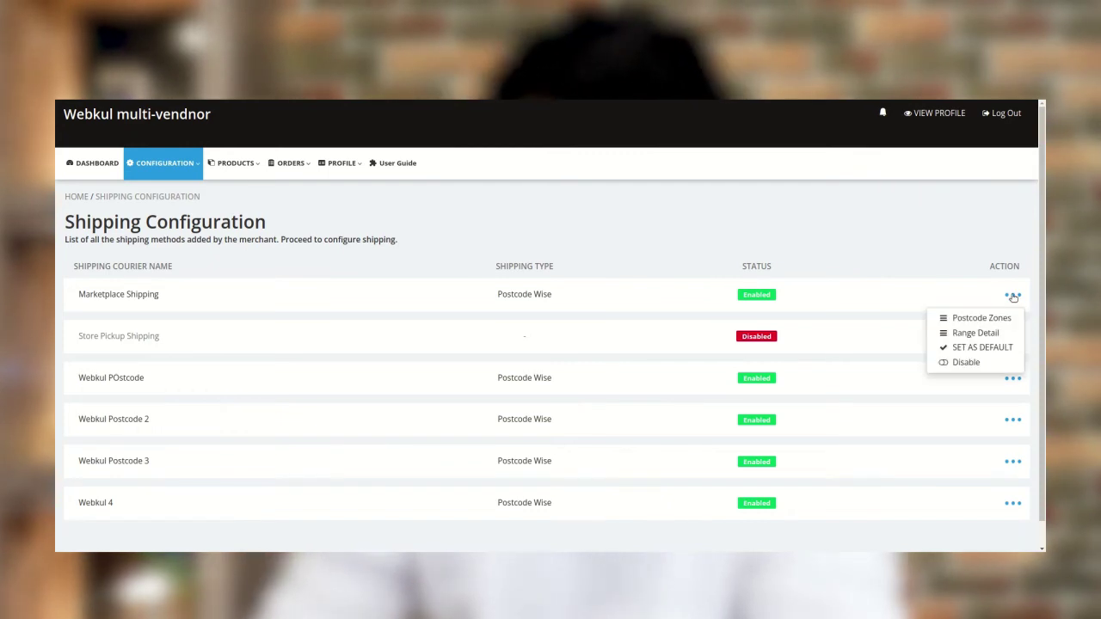
pyautogui.click(999, 333)
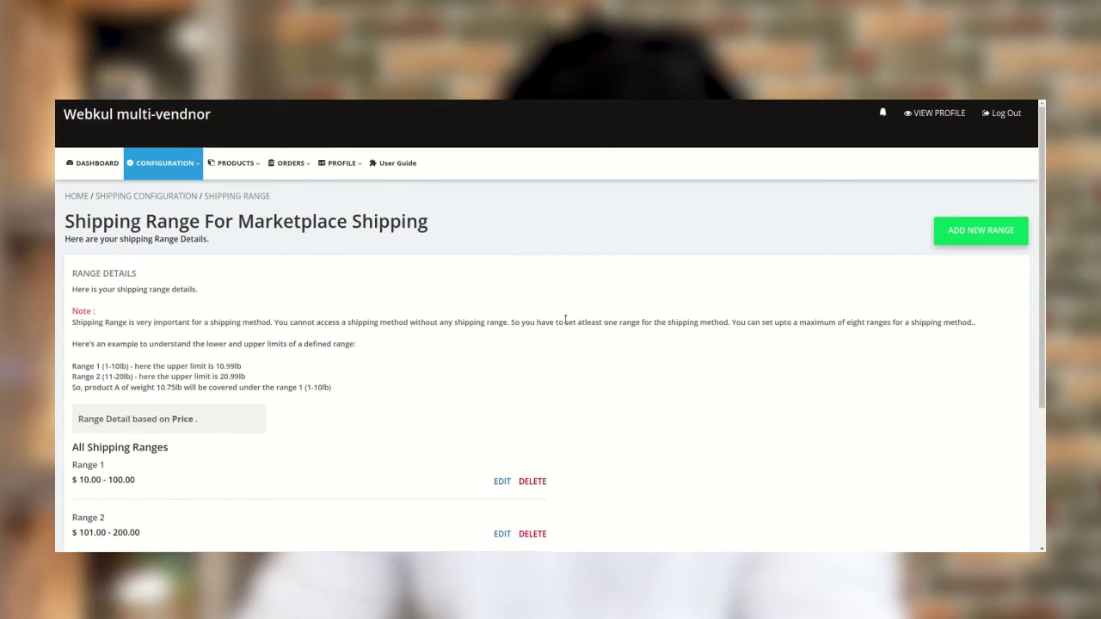
pyautogui.scroll(-3, 560, 319)
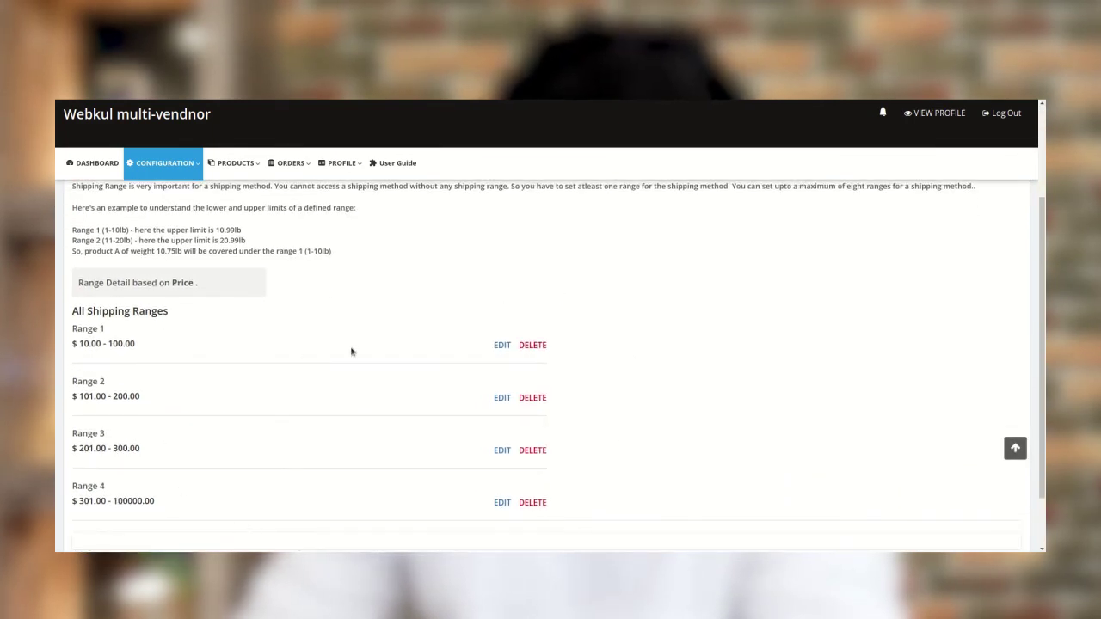
pyautogui.scroll(3, 351, 351)
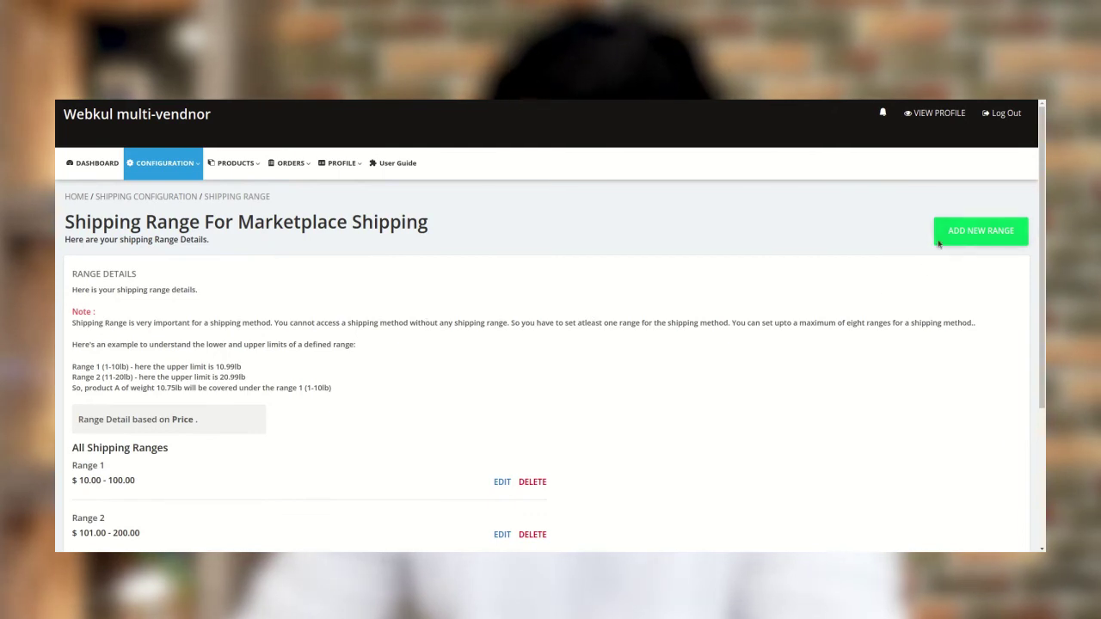
# View the price-based form for adding a shipping range and return to the Marketplace Shipping ranges without saving one
pyautogui.click(941, 234)
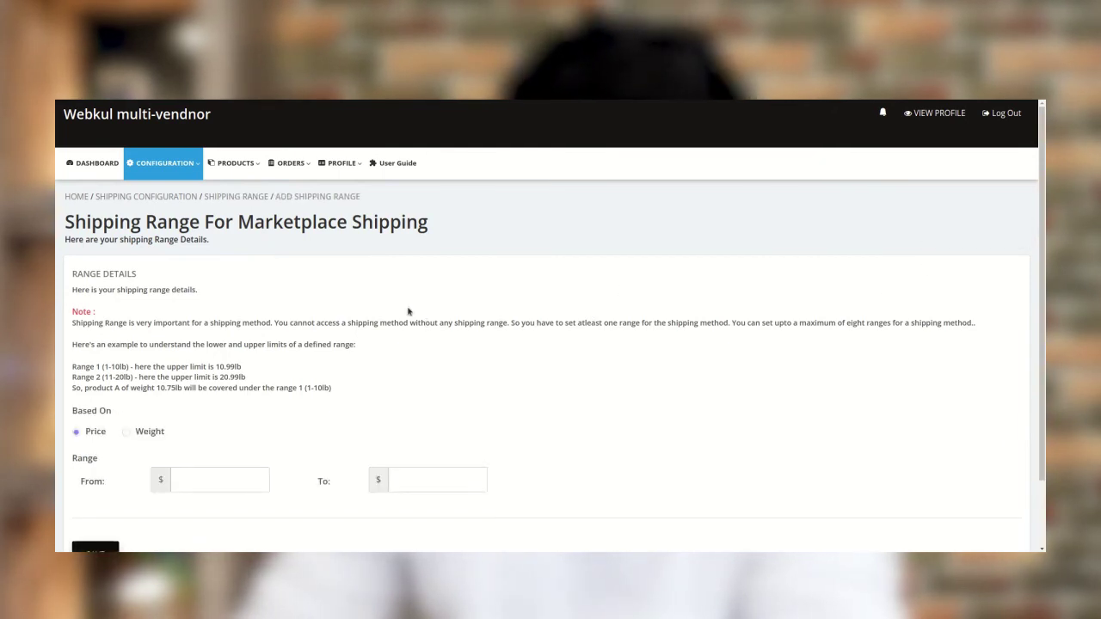
pyautogui.scroll(-2, 409, 320)
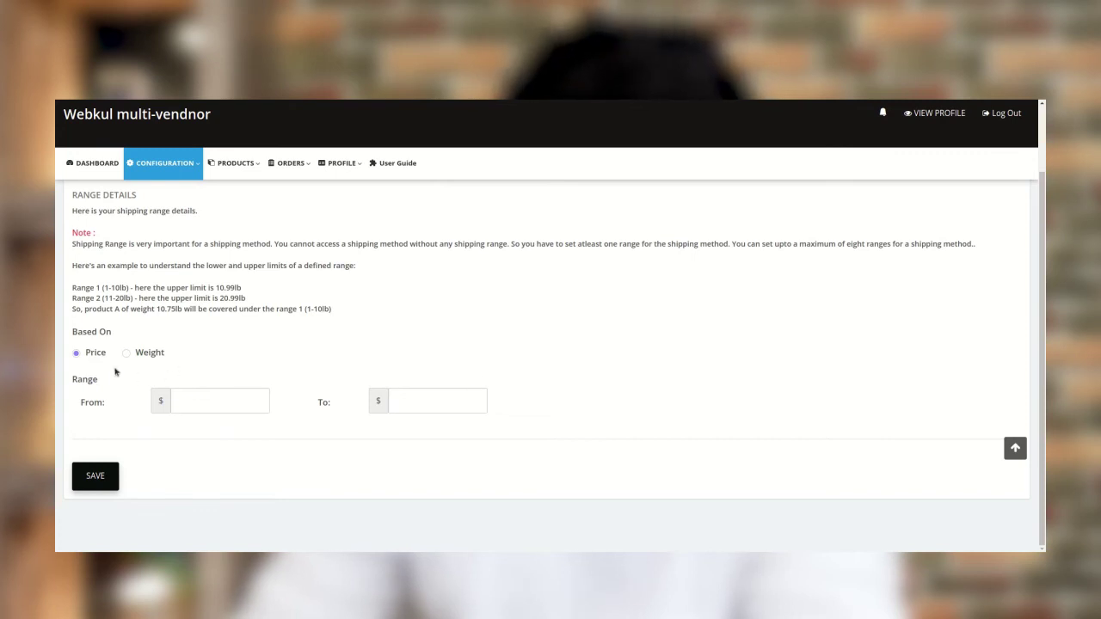
pyautogui.click(77, 354)
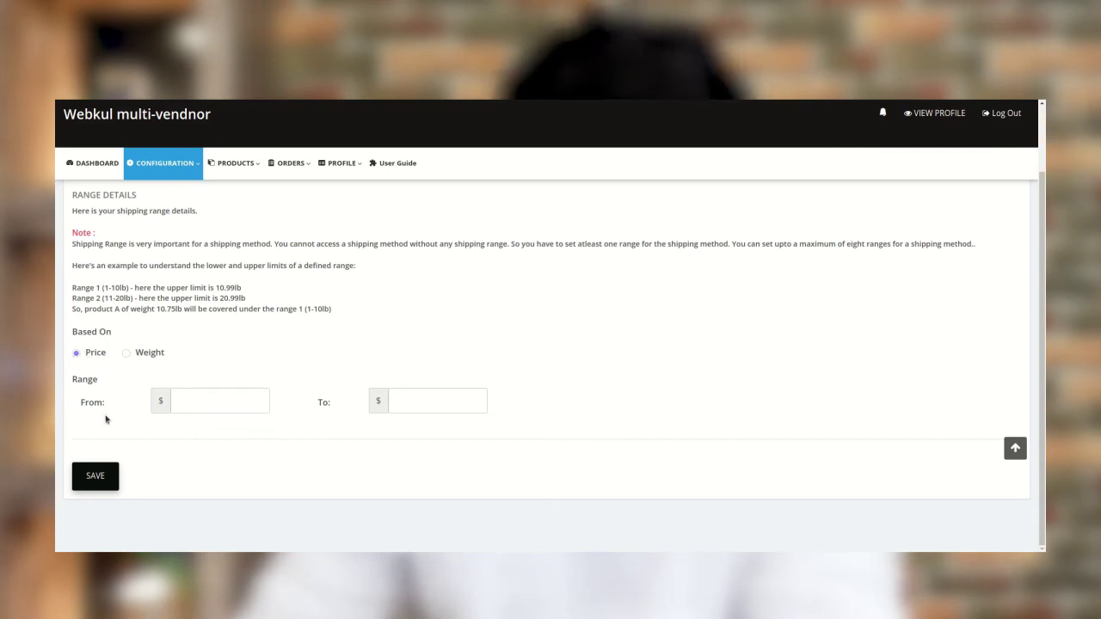
pyautogui.scroll(2, 222, 287)
pyautogui.click(241, 197)
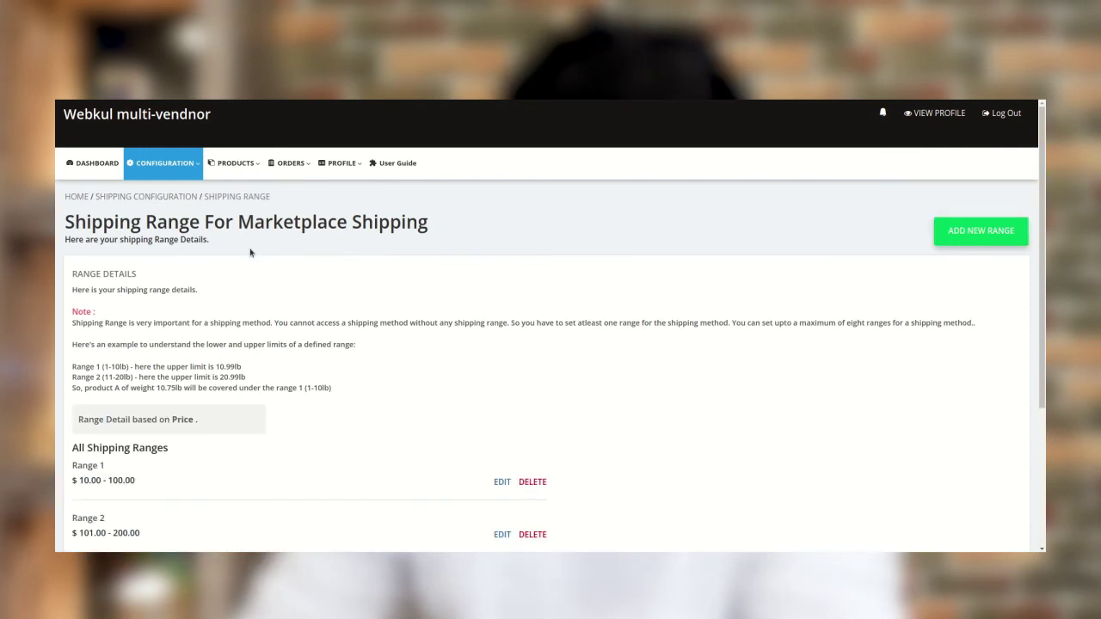
pyautogui.scroll(-2, 408, 319)
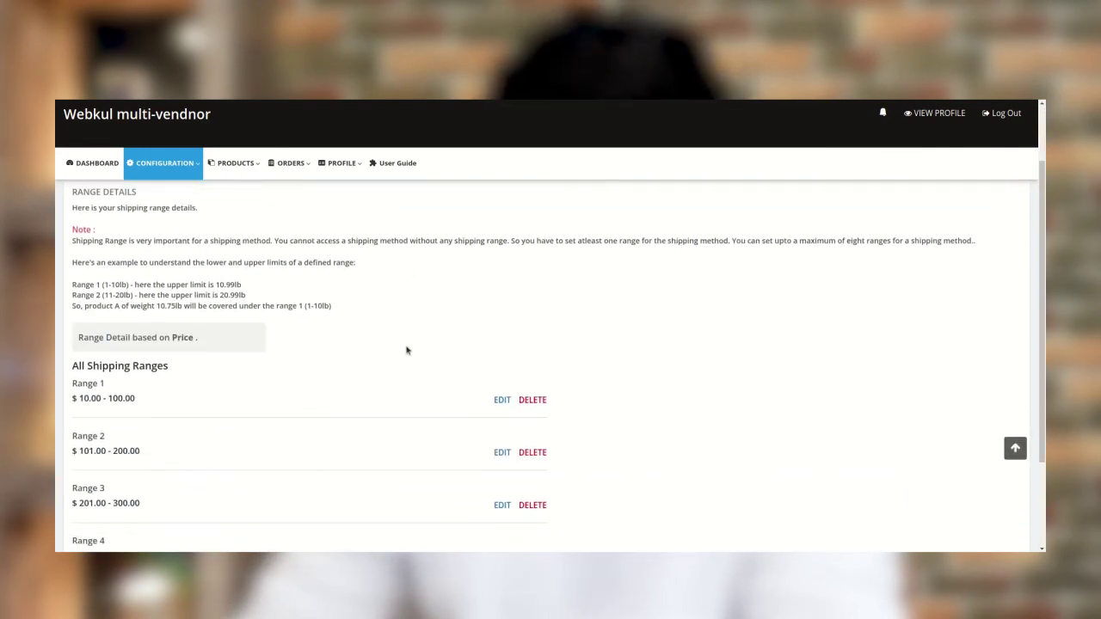
pyautogui.scroll(2, 397, 341)
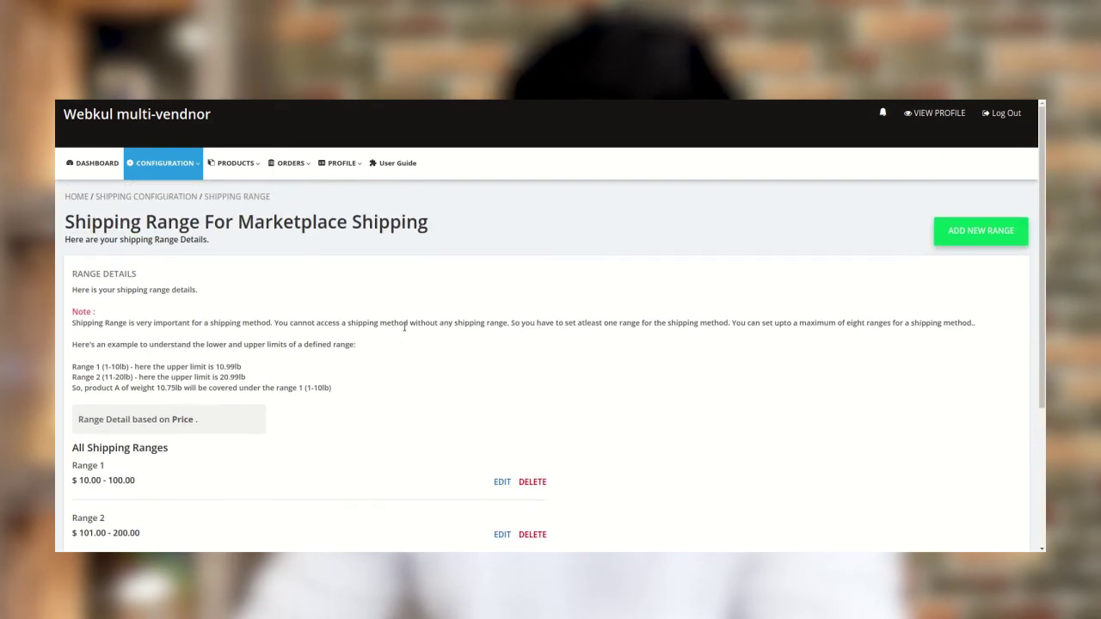
# Open the shipping charge configuration for the Test post code zone from Marketplace Shipping's postcode zones
pyautogui.click(165, 198)
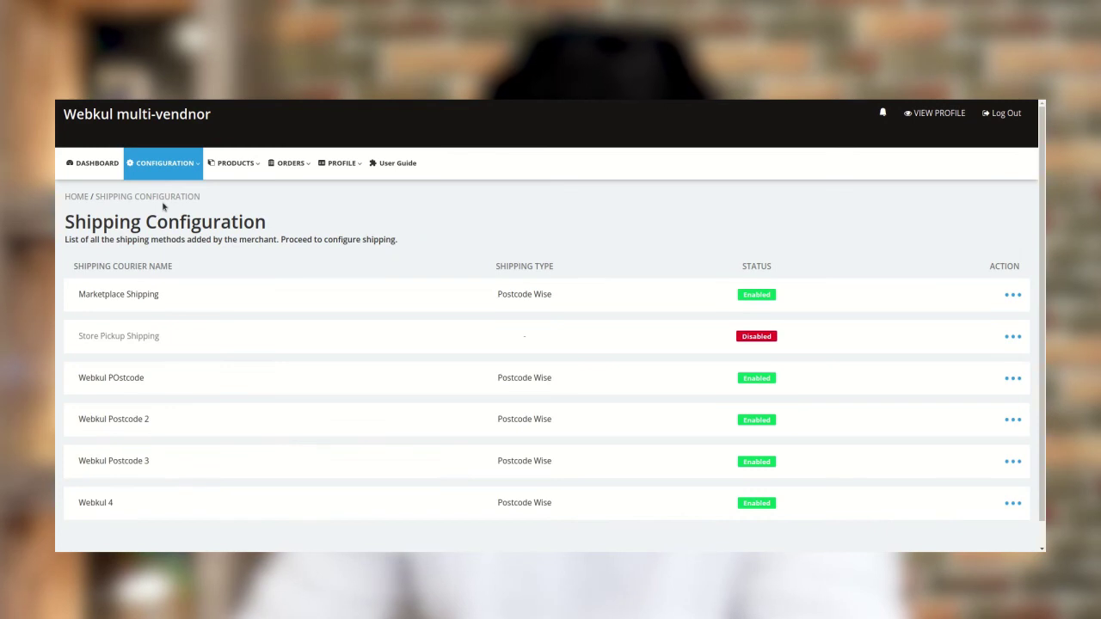
pyautogui.click(1013, 296)
pyautogui.click(1003, 319)
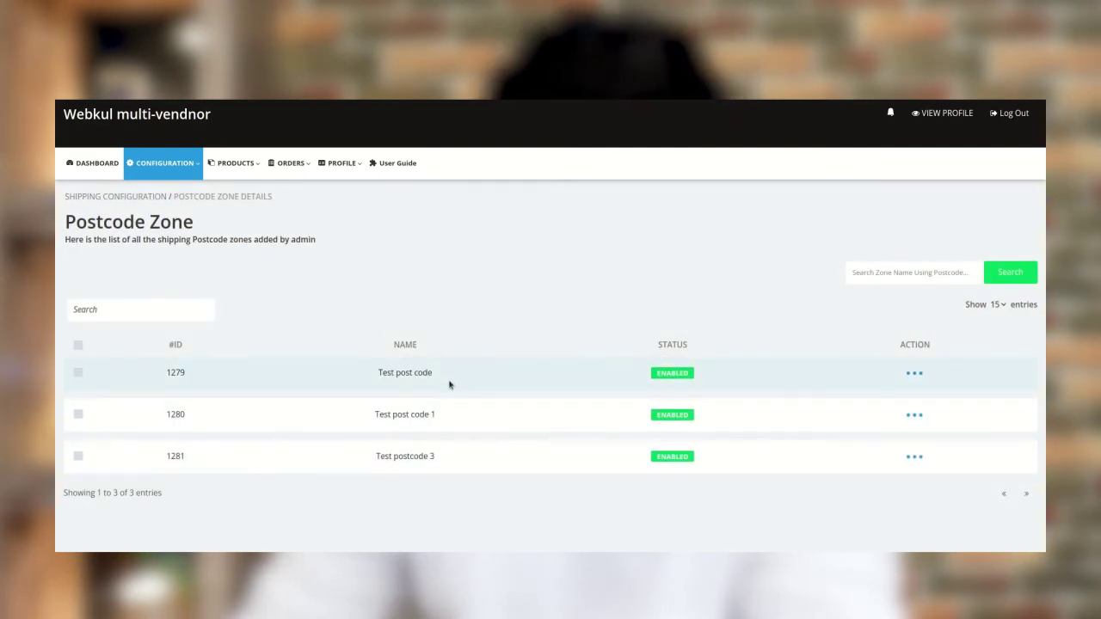
pyautogui.click(913, 375)
pyautogui.click(987, 398)
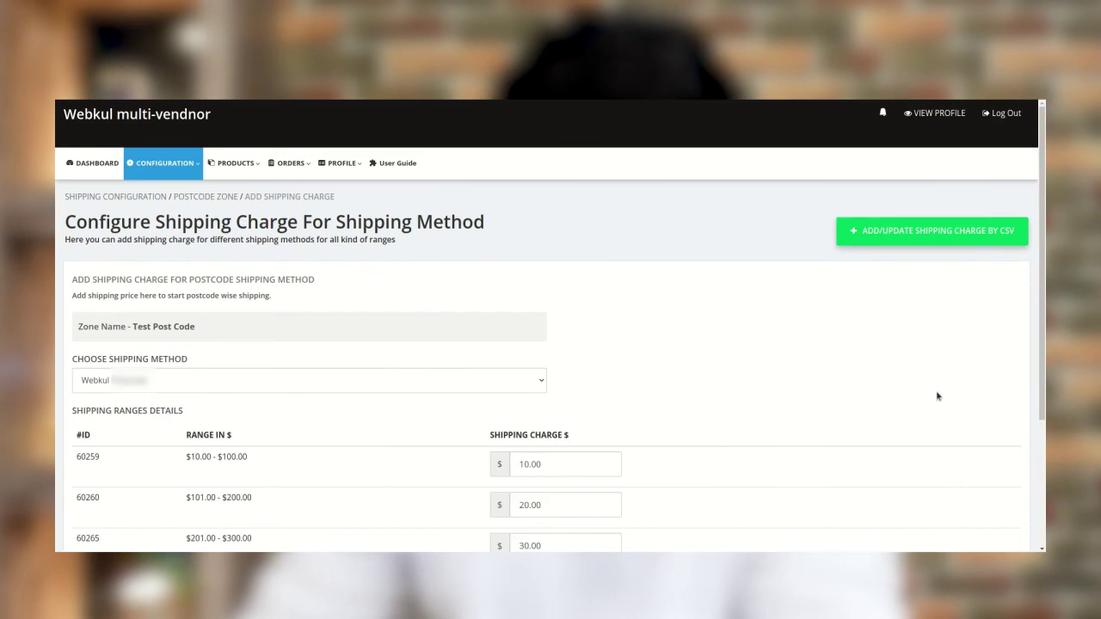
# Review the shipping charges for every range of the Test Post Code zone, keeping Webkul POstcode as the shipping method, and save the configuration
pyautogui.scroll(-2, 709, 387)
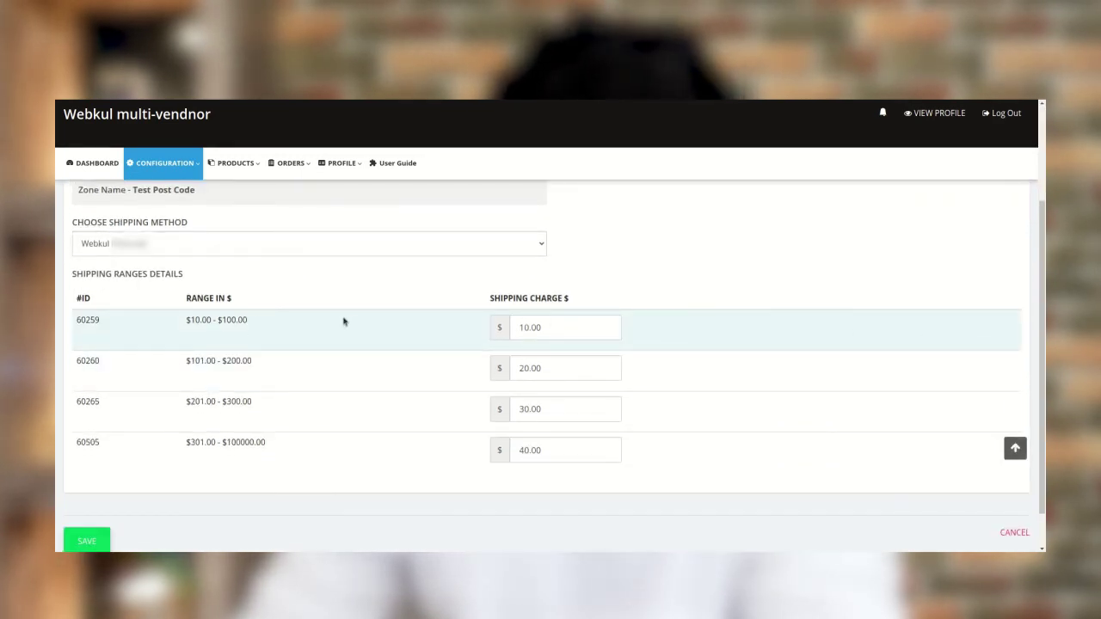
pyautogui.scroll(1, 348, 321)
pyautogui.scroll(1, 348, 322)
pyautogui.click(425, 382)
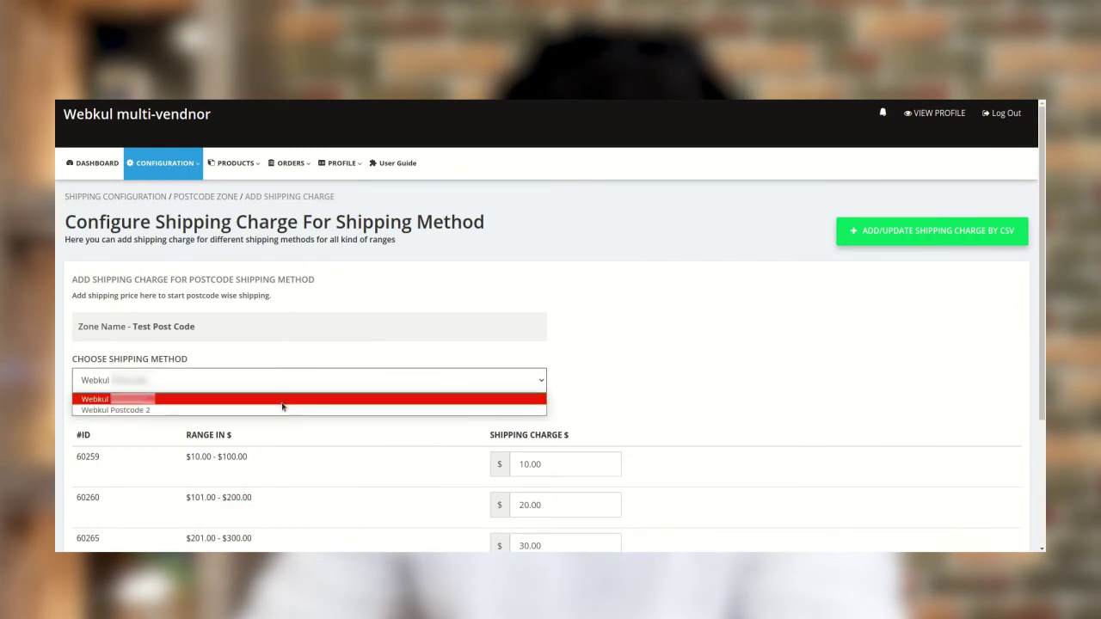
pyautogui.click(614, 362)
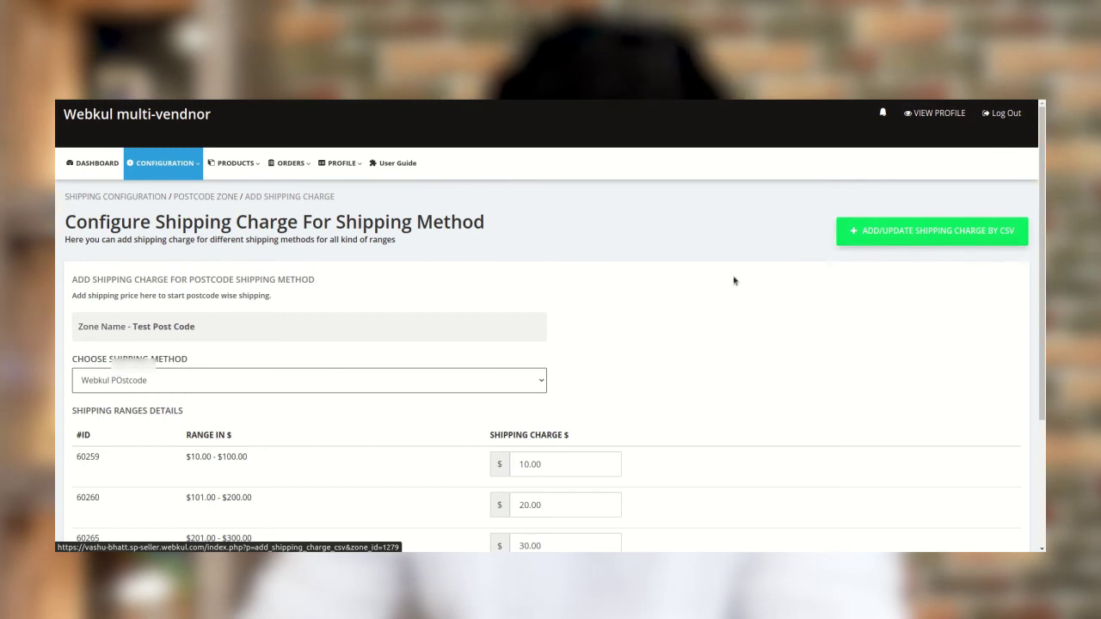
pyautogui.scroll(-3, 728, 274)
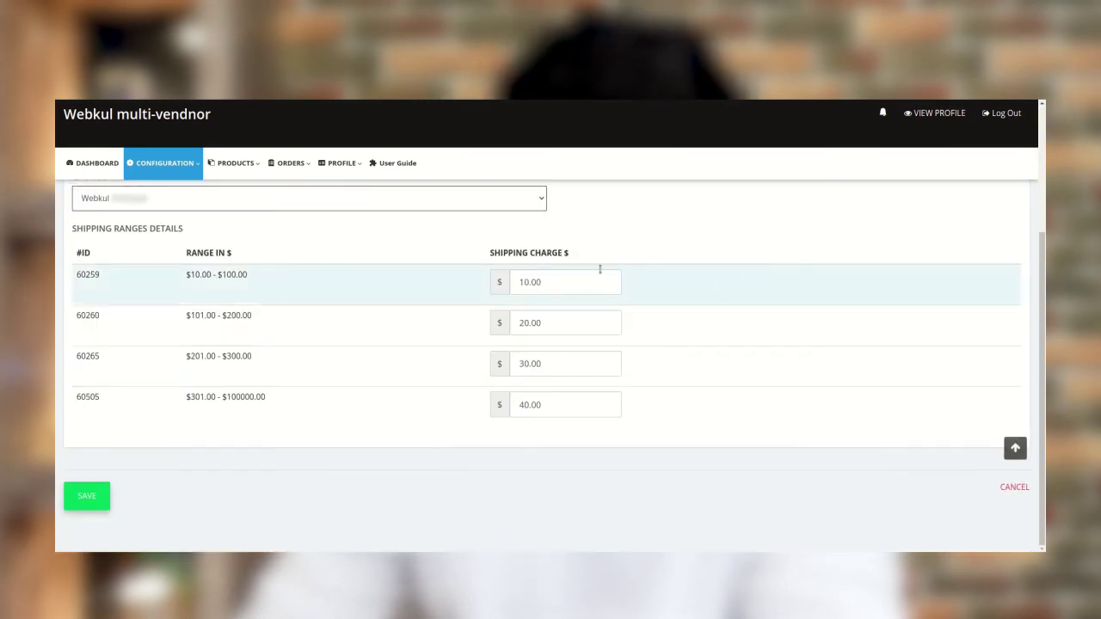
pyautogui.click(95, 496)
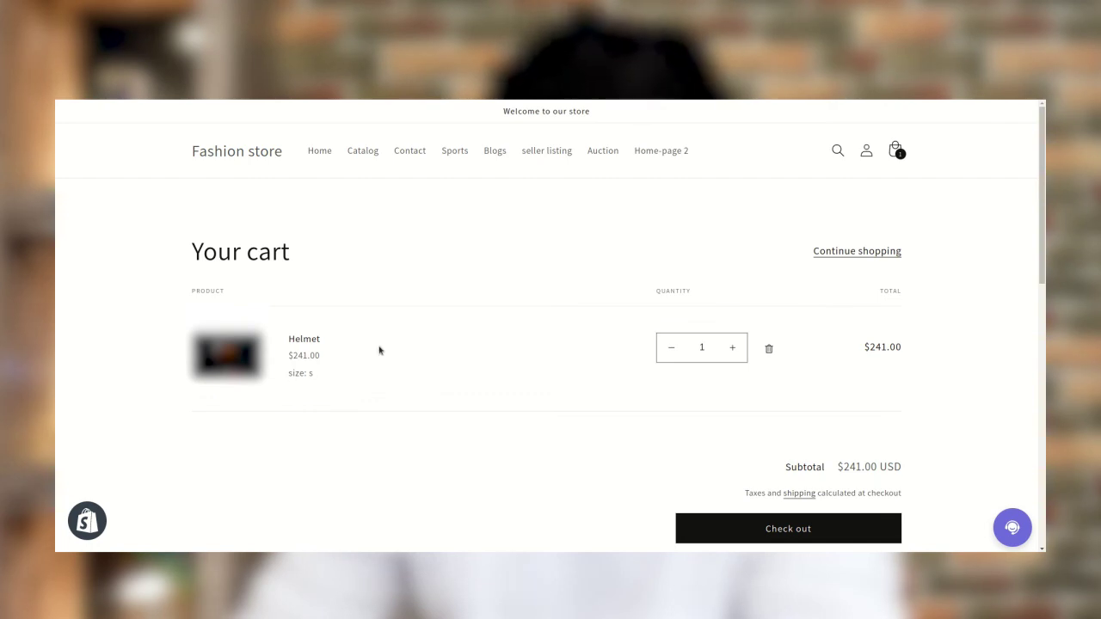
# Check out the Helmet in the Fashion store cart with the Webkul POstcode shipping method and continue to the payment options
pyautogui.scroll(-1, 387, 346)
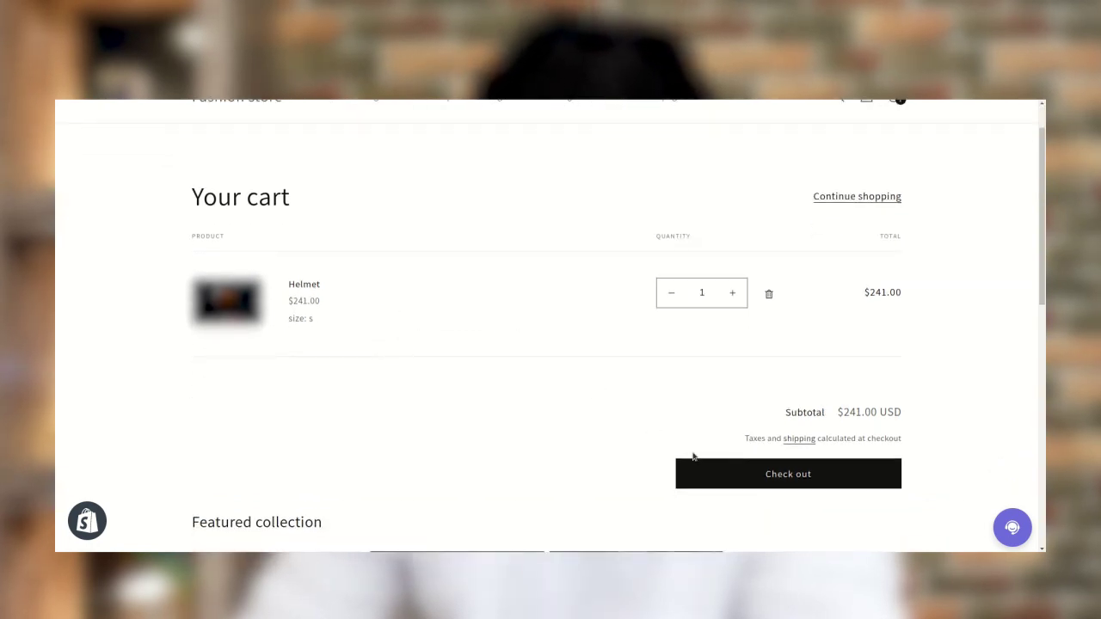
pyautogui.click(777, 474)
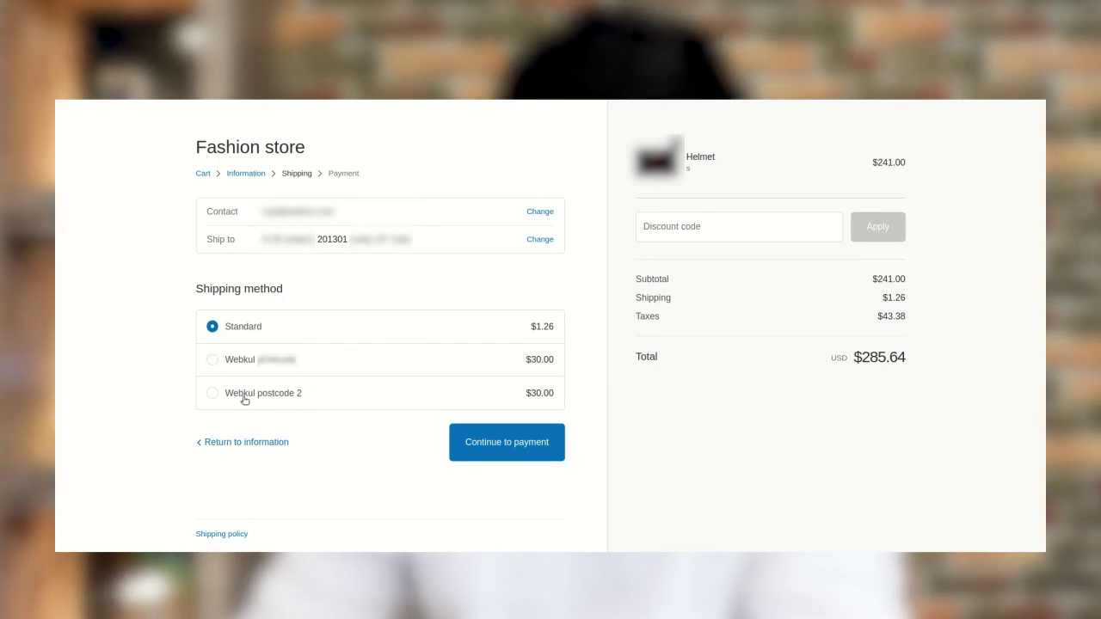
pyautogui.click(212, 393)
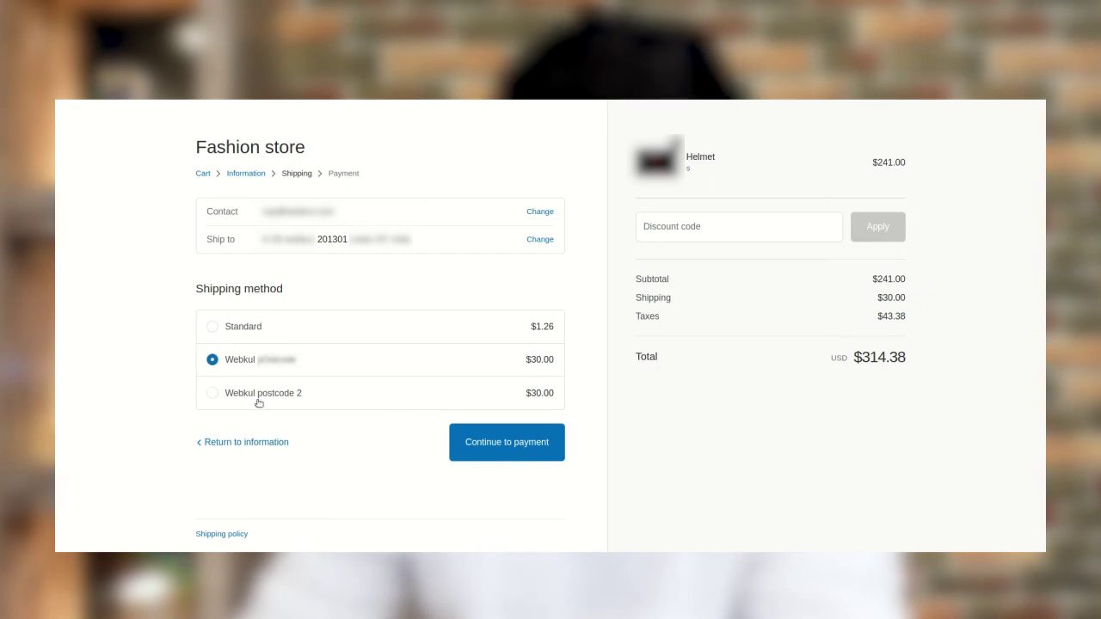
pyautogui.click(511, 445)
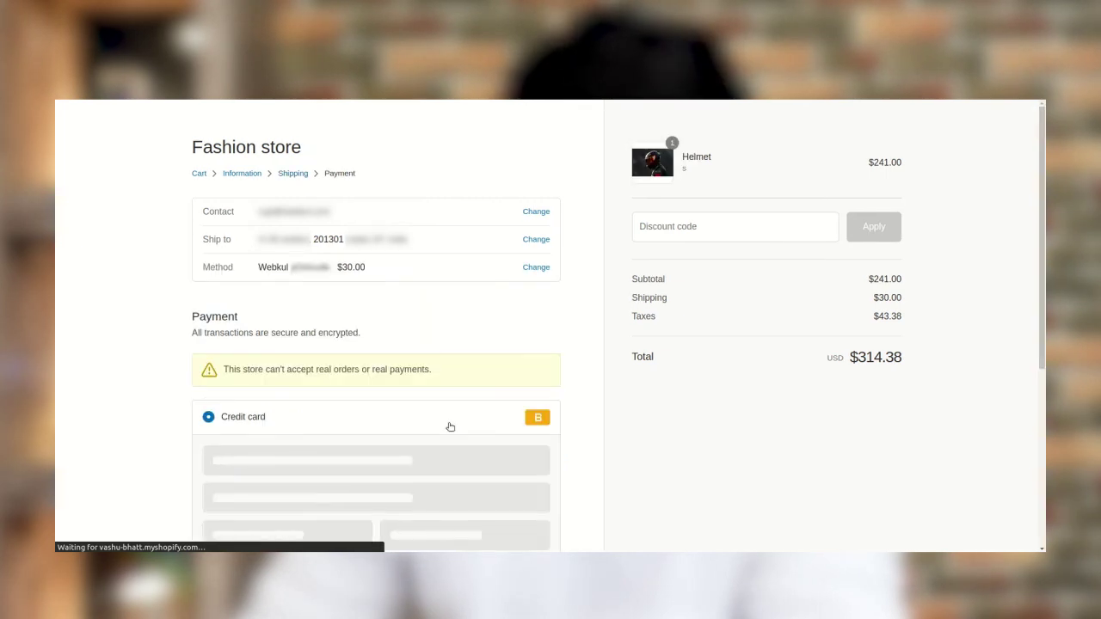
pyautogui.scroll(-5, 447, 428)
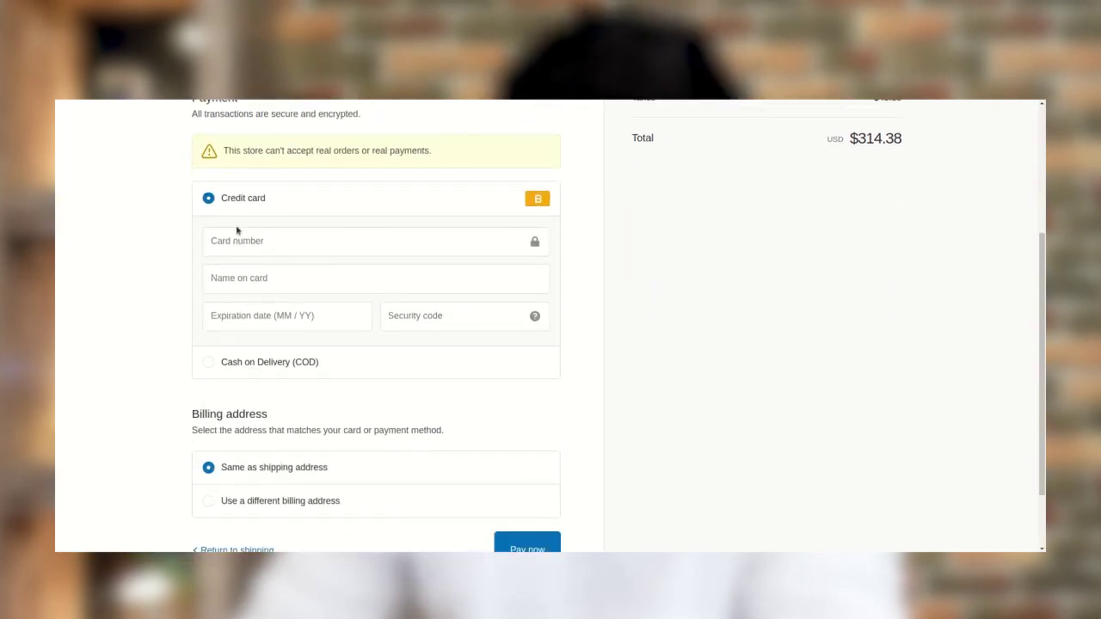